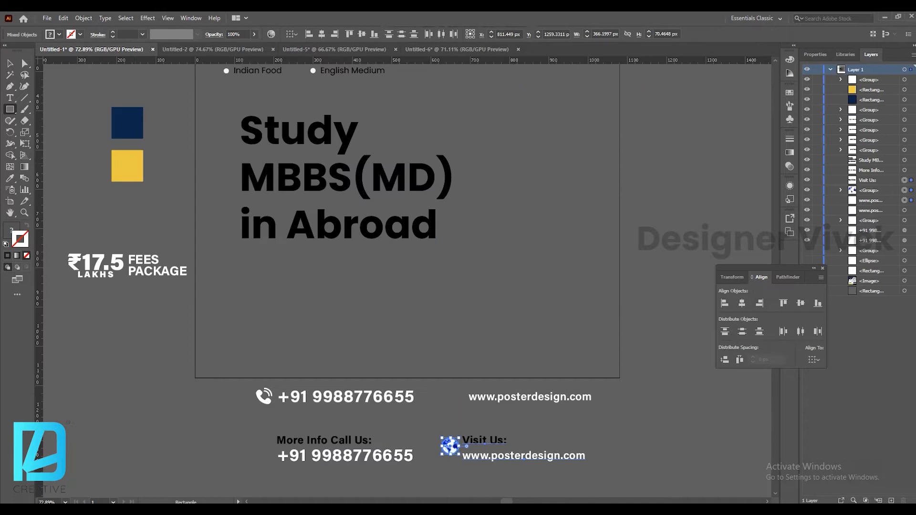
Copy the navy and yellow colour swatch squares from the reference poster into the new document.
left_click(127, 123, "shift")
left_click(141, 191)
left_click_drag(103, 97, 137, 224)
left_click(286, 238)
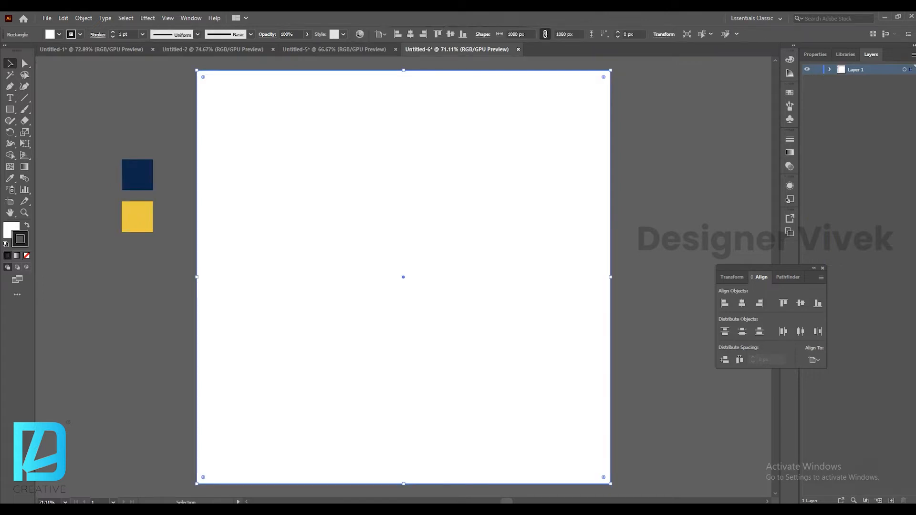
Fill the artboard-sized background rectangle with the navy swatch colour using the Eyedropper.
key("i")
left_click(138, 175)
key("v")
Draw a rectangle about 575 x 417 px in the artboard's lower-left corner and round its lower-right corner.
key("m")
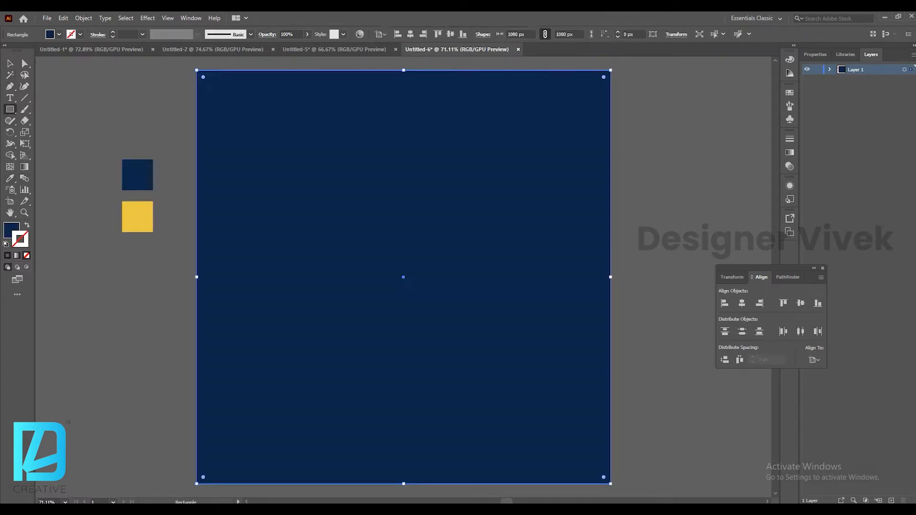
left_click(153, 449)
key("Escape")
key("v")
left_click(84, 217)
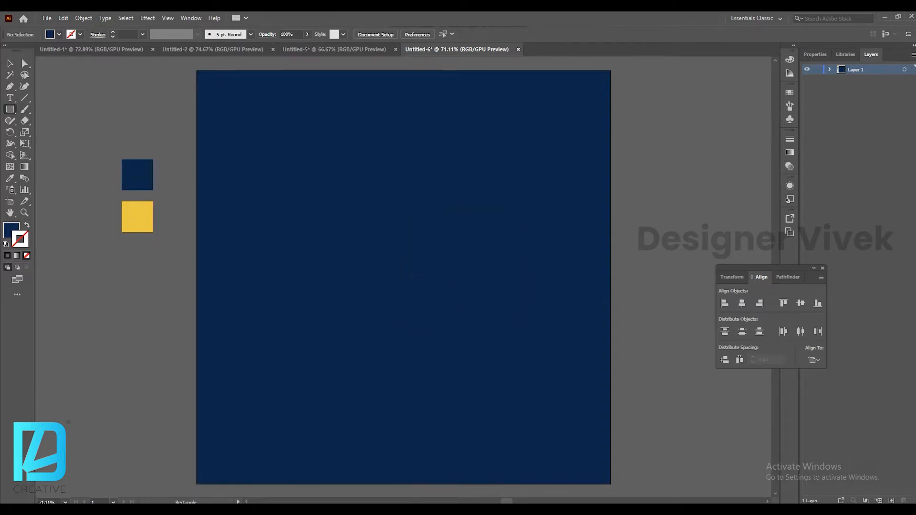
left_click_drag(197, 484, 417, 324)
key("v")
left_click_drag(410, 477, 361, 428)
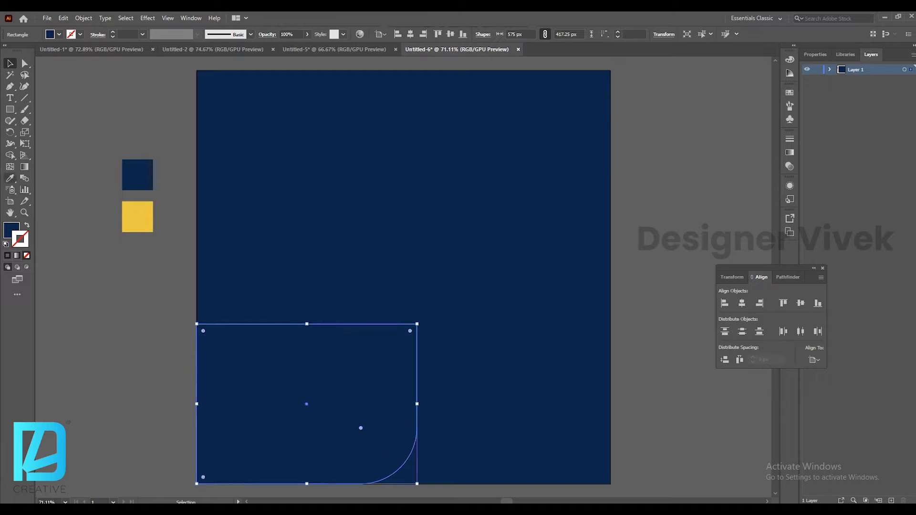
Fill the lower-left rounded rectangle with the yellow swatch colour using the Eyedropper.
left_click(10, 179)
left_click(137, 217)
left_click(10, 63)
left_click(67, 124)
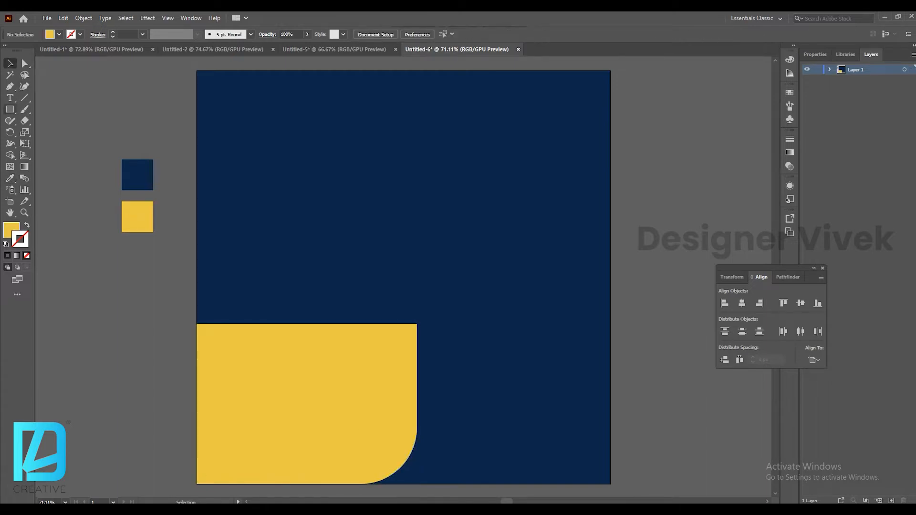
Draw a rectangle about 1012 x 645 px across the middle of the artboard, reaching its right edge.
mouse_move(610, 154)
left_mouse_down()
mouse_move(509, 380)
mouse_move(222, 411)
left_mouse_up()
mouse_move(417, 154)
left_mouse_down()
mouse_move(416, 181)
mouse_move(416, 163)
left_mouse_up()
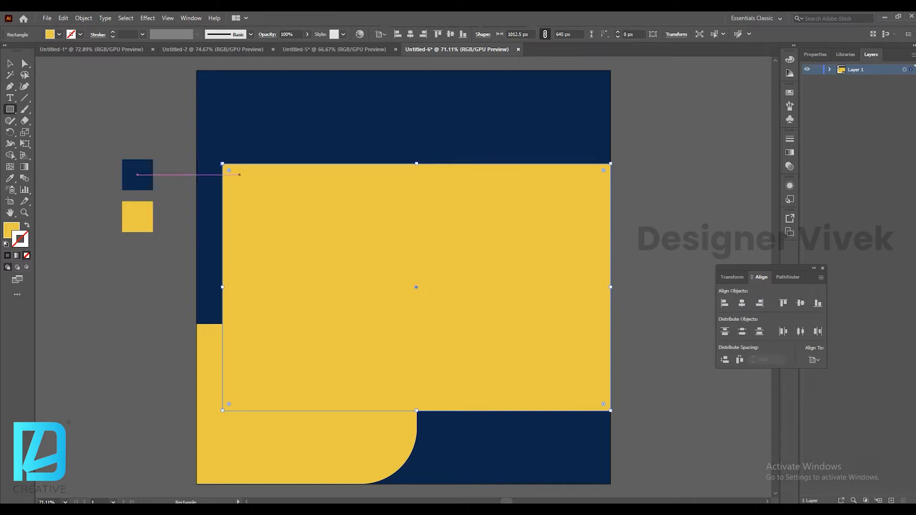
key("v")
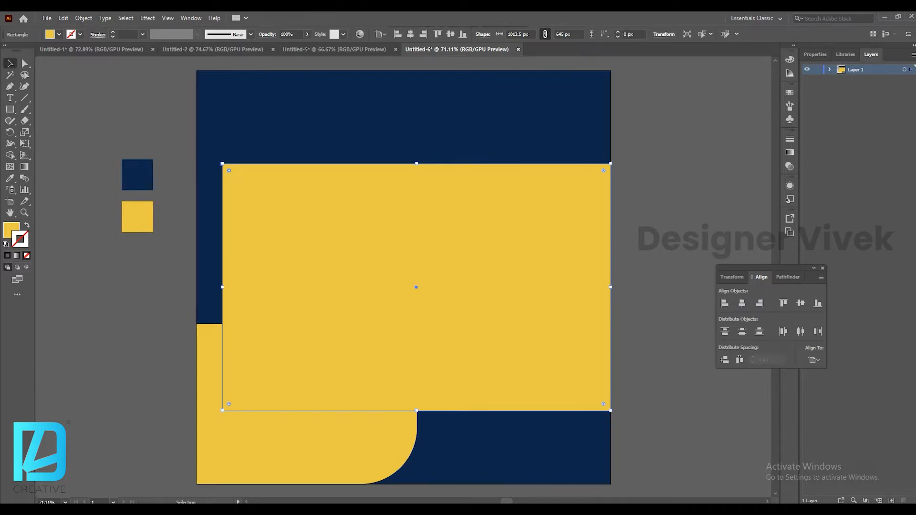
Round the large rectangle's left corners and fill it white.
left_click_drag(229, 404, 264, 369)
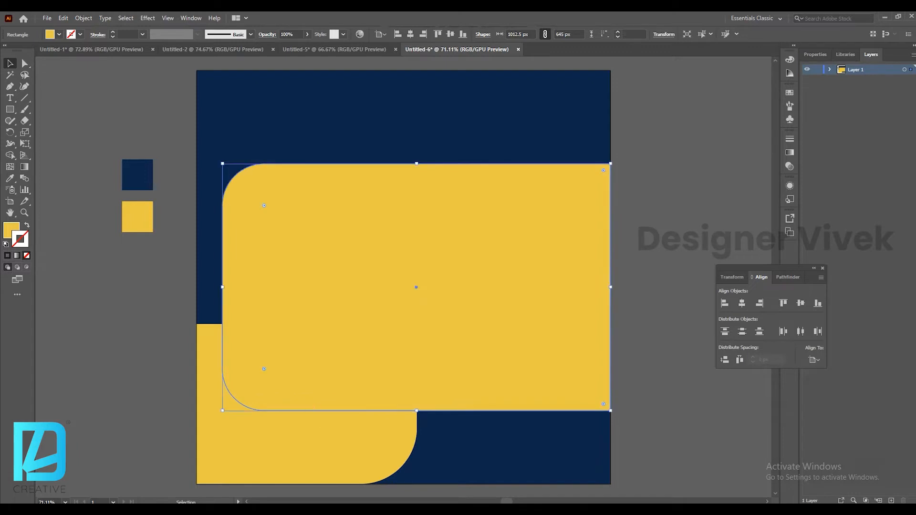
left_click(58, 35)
left_click(18, 52)
left_click(124, 110)
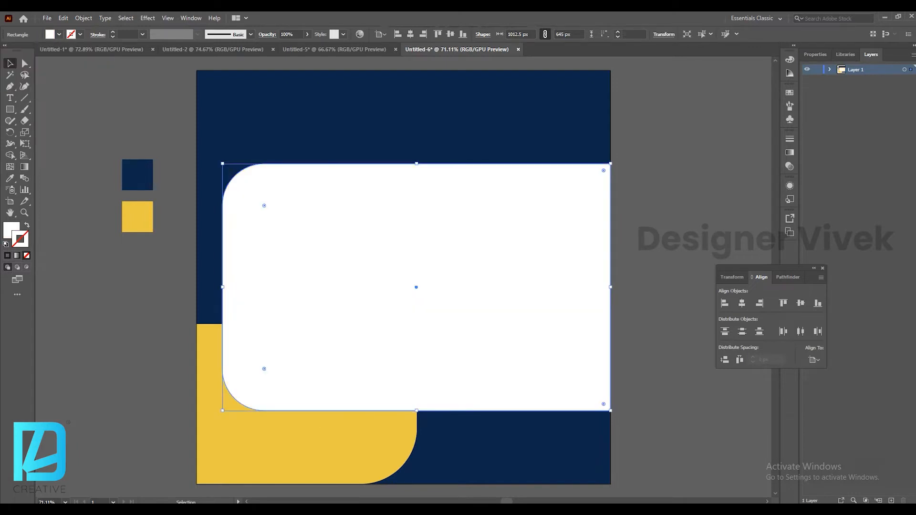
left_click(124, 110)
Draw a 640 px circle with the Ellipse tool overlapping the upper right of the white panel.
left_click(10, 109)
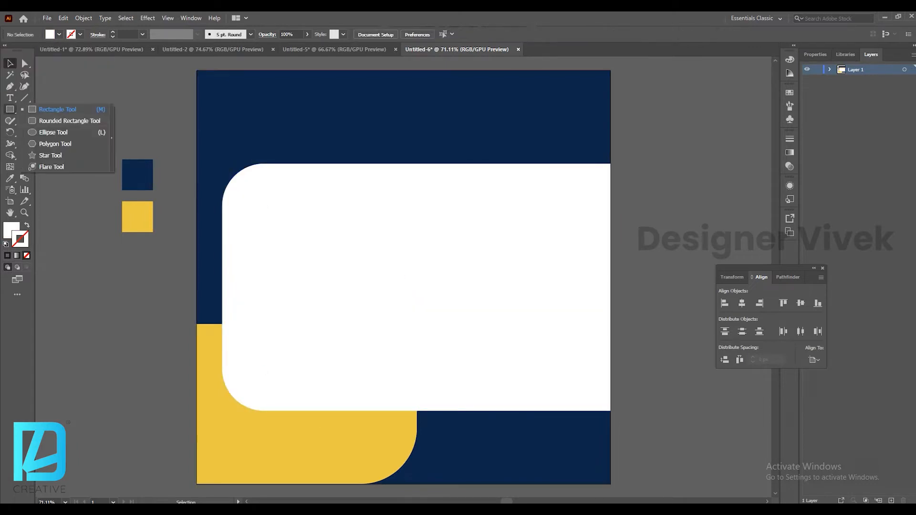
left_click(53, 132)
left_click_drag(532, 226, 656, 348)
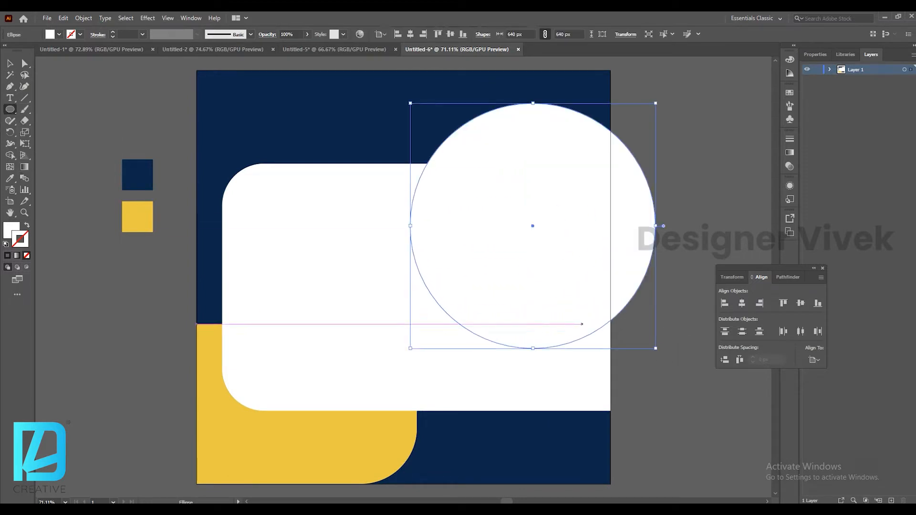
key("v")
left_click_drag(581, 249, 570, 229)
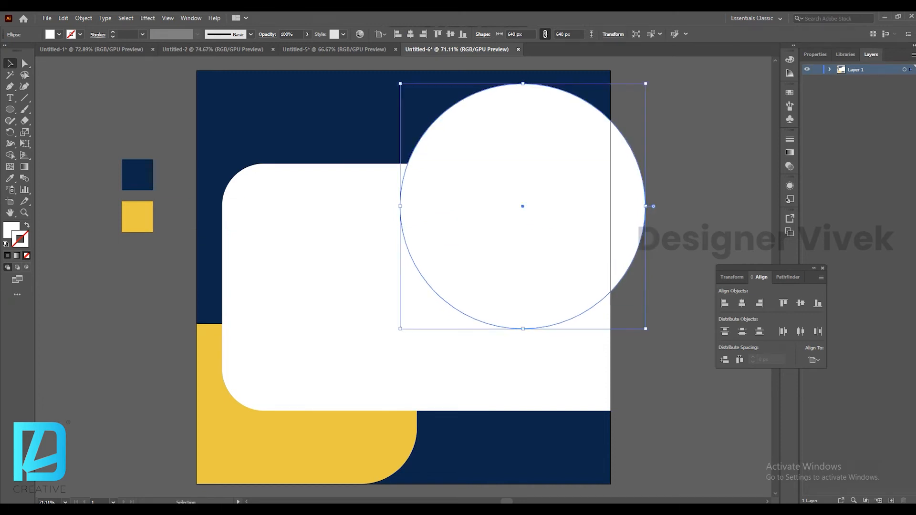
Duplicate the circle in front and scale the copy slightly smaller around its centre.
left_click(63, 19)
left_click(86, 65)
left_click(63, 18)
left_click(91, 86)
left_click_drag(646, 84, 631, 98)
key("ctrl+z")
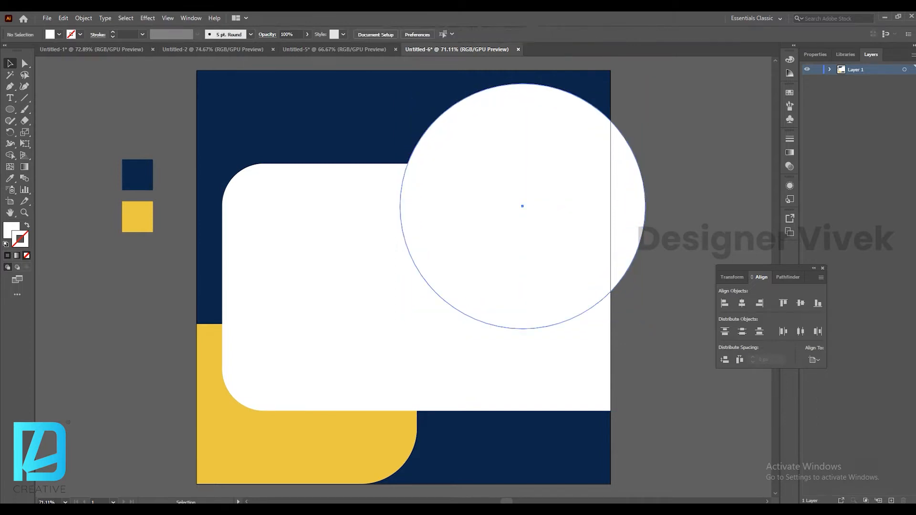
Fill the outer circle with the yellow swatch colour to form a yellow ring.
key("i")
left_click(137, 217)
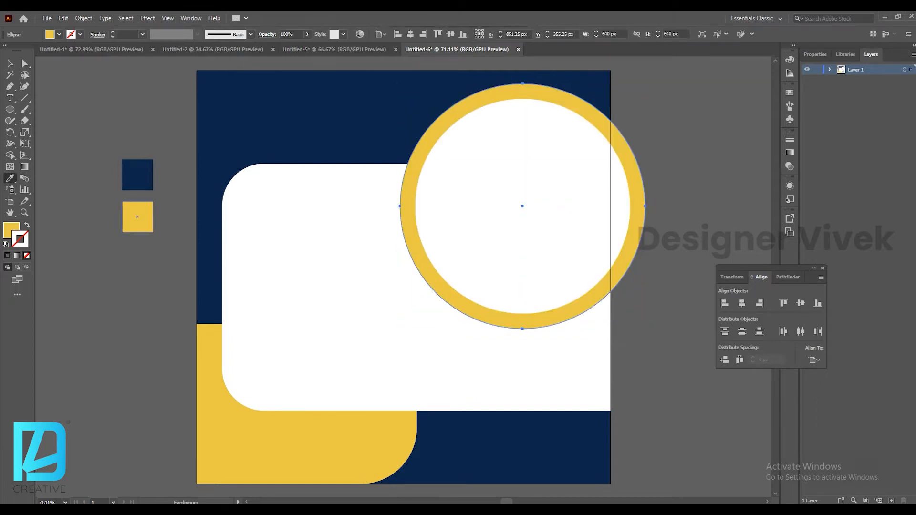
key("v")
left_click(168, 218)
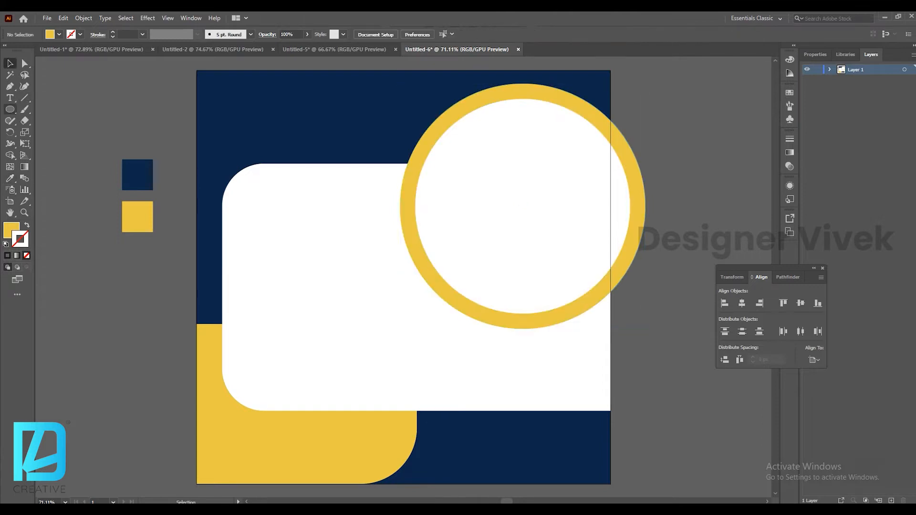
Duplicate a yellow circle and resize it into a smaller solid circle on the ring's lower edge.
left_click_drag(523, 316, 539, 380)
key("v")
left_click(563, 234)
left_click(596, 294, "shift")
left_click(556, 315, "shift")
left_click_drag(645, 233, 571, 217)
key("ctrl+shift+a")
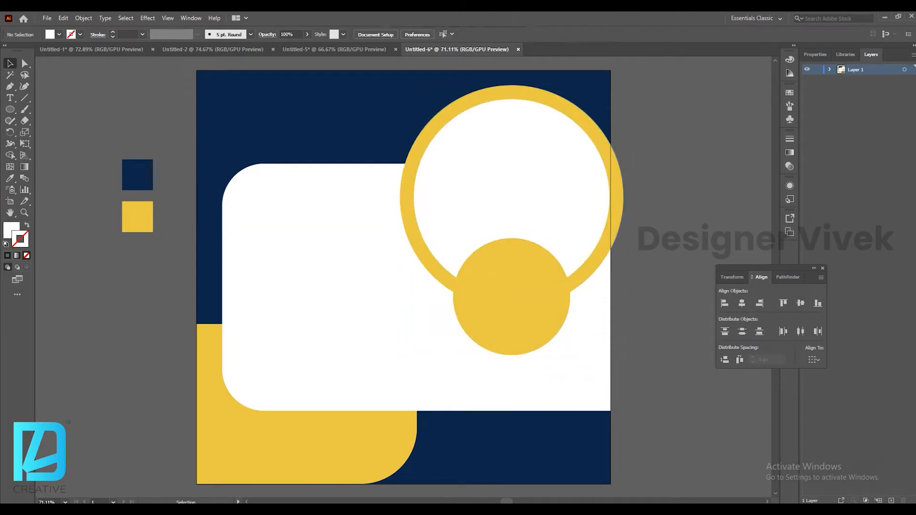
Draw a rectangle about 400 x 96 px at the white panel's lower right and round its left corners.
left_click_drag(10, 110, 47, 110)
left_click_drag(610, 370, 457, 407)
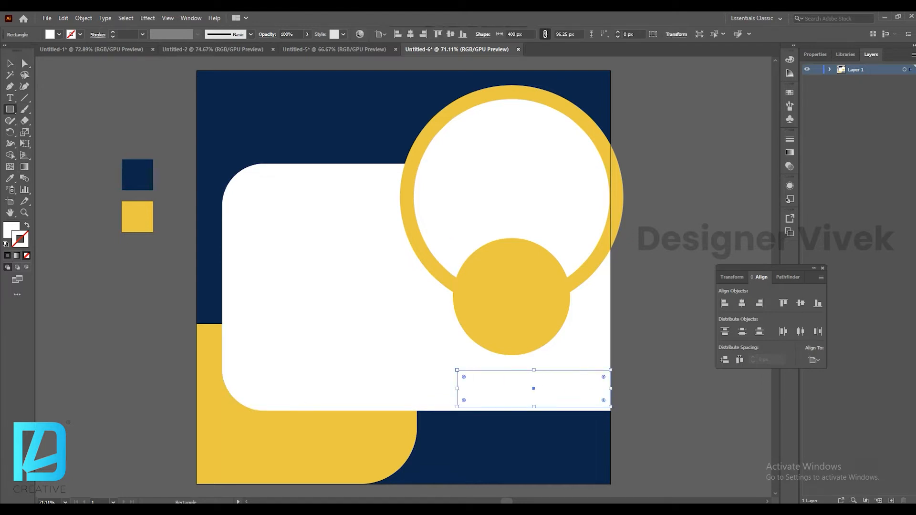
left_click_drag(474, 389, 539, 412)
key("v")
left_click_drag(540, 370, 573, 378)
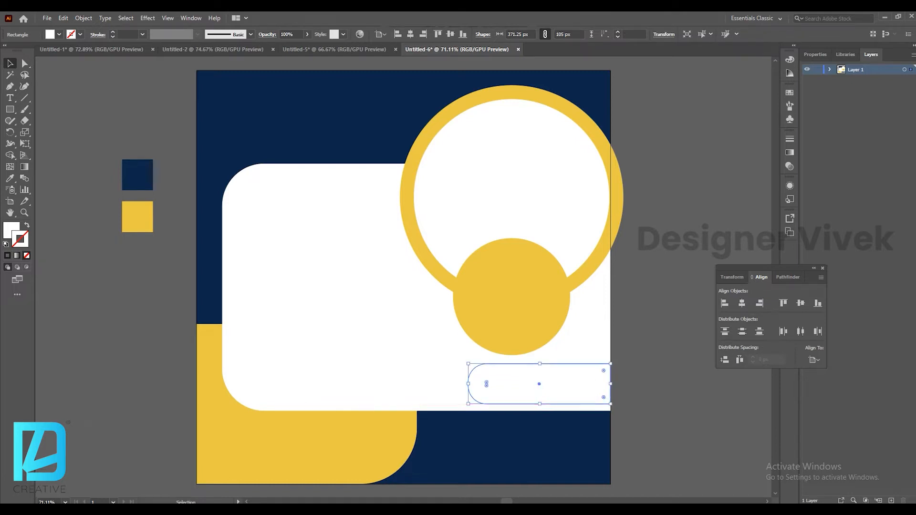
Nudge the white panel slightly downward.
left_click(396, 306)
key("Down")
key("Down")
key("Down")
key("Down")
key("Down")
key("Down")
key("Down")
key("Down")
key("Down")
key("Down")
key("Down")
key("Down")
key("Down")
key("Down")
key("Down")
key("Down")
key("Down")
Fill the lower-right rounded bar with the navy swatch colour.
left_click(539, 384)
key("i")
left_click(138, 175)
key("v")
key("ctrl+shift+a")
Draw a navy rectangle about 312 x 96 px at the white panel's lower left and round its corners.
key("m")
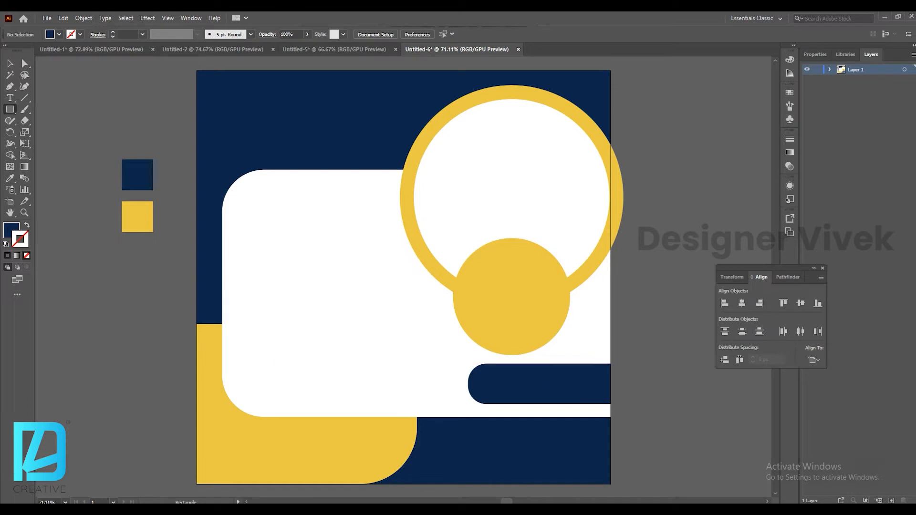
left_click_drag(266, 364, 387, 400)
key("v")
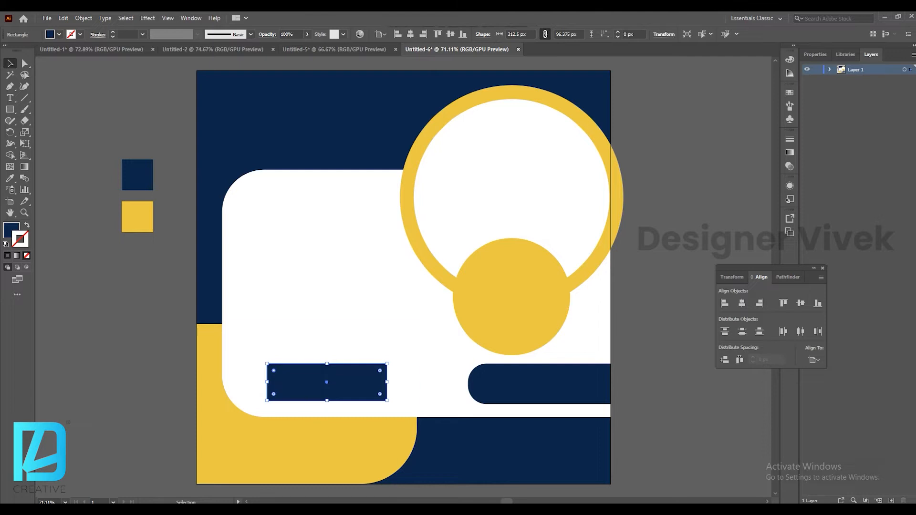
left_click_drag(273, 371, 275, 372)
left_click(181, 296)
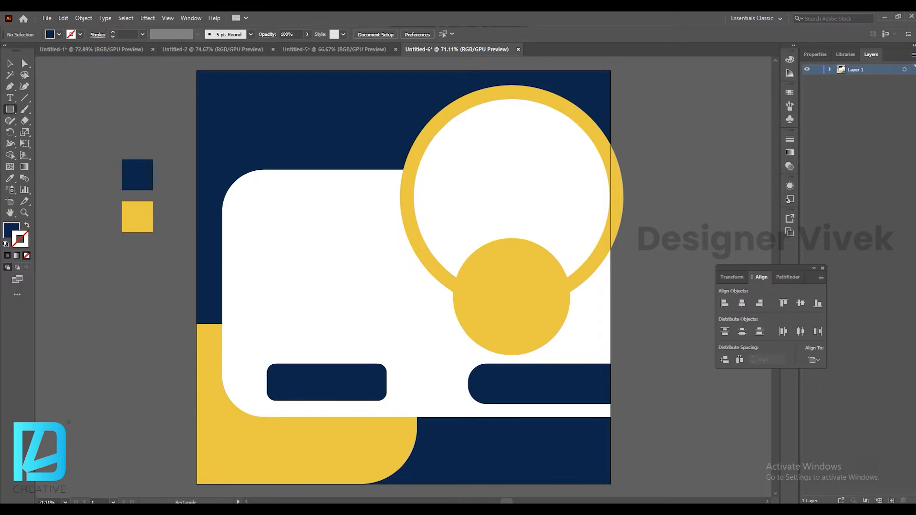
Draw a 35 px square beside the artboard and round its corners to about 6 px.
left_click_drag(98, 96, 104, 102)
key("v")
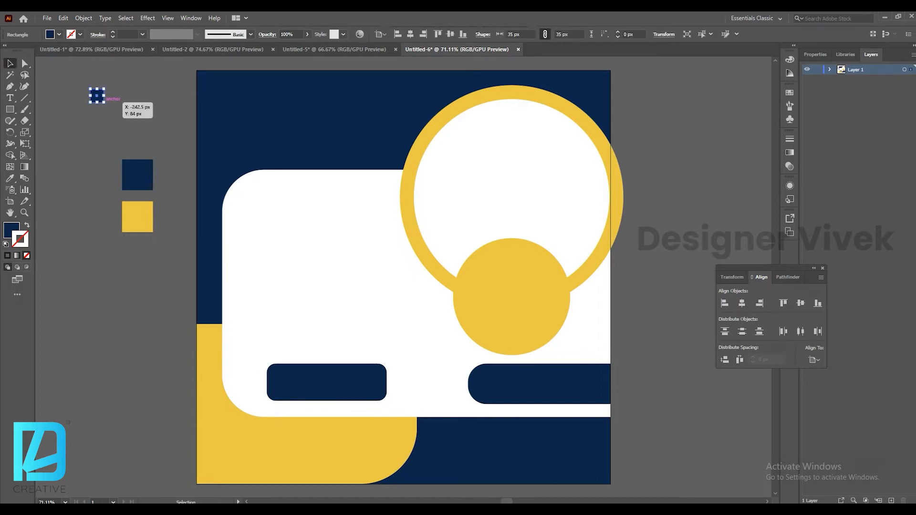
left_click(113, 109)
left_click(97, 96)
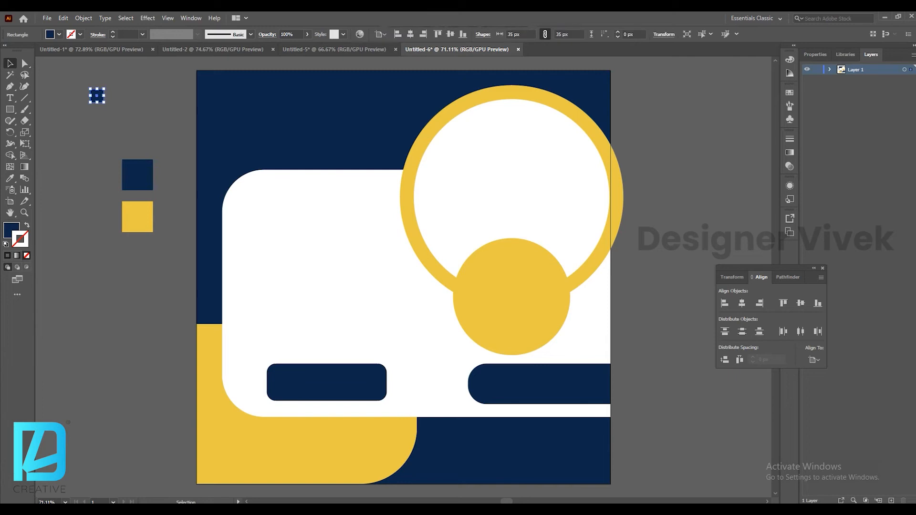
key("a")
left_click_drag(102, 99, 101, 90)
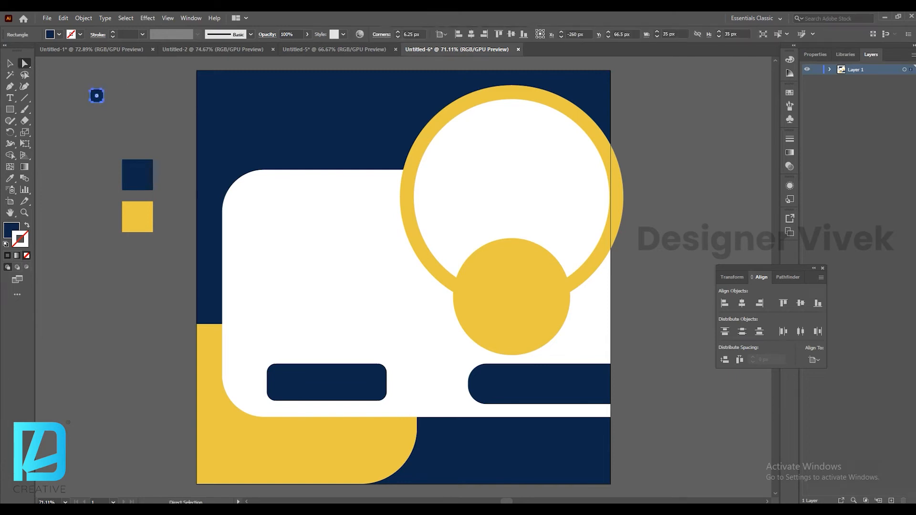
Paste a copy of the rounded square in front and move it beside the original.
left_click(63, 18)
left_click(79, 66)
left_click(63, 18)
left_click(91, 86)
key("ctrl+shift+a")
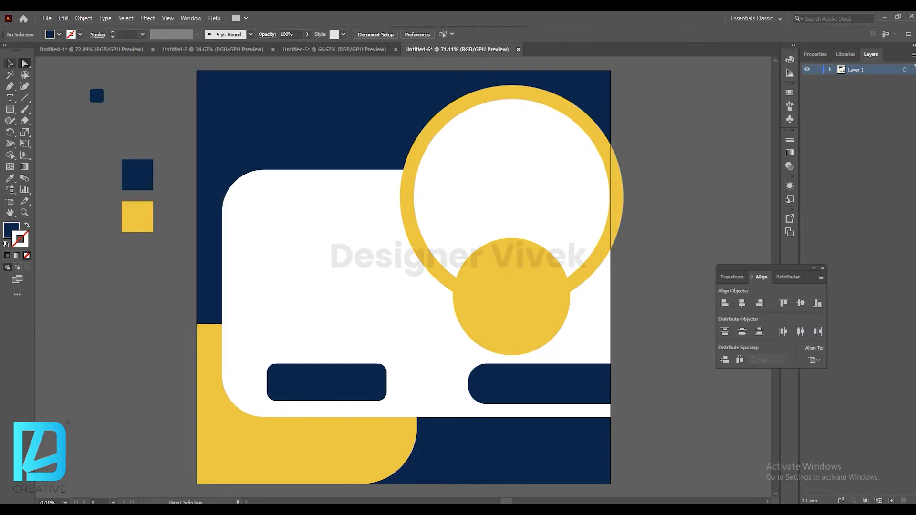
left_click_drag(96, 95, 114, 95)
Paste copies of the two squares in front and move them below to form a 2 x 2 grid.
left_click(97, 96, "shift")
left_click(63, 18)
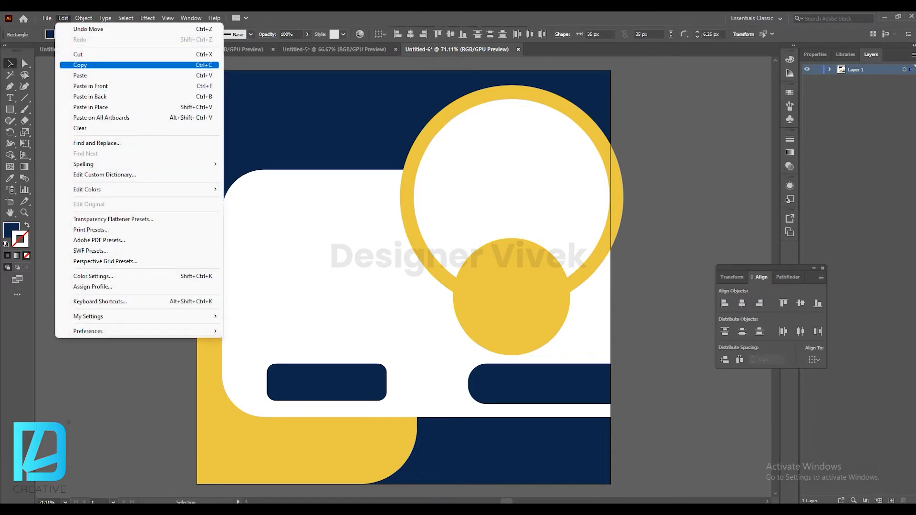
left_click(80, 65)
left_click(63, 18)
left_click(91, 86)
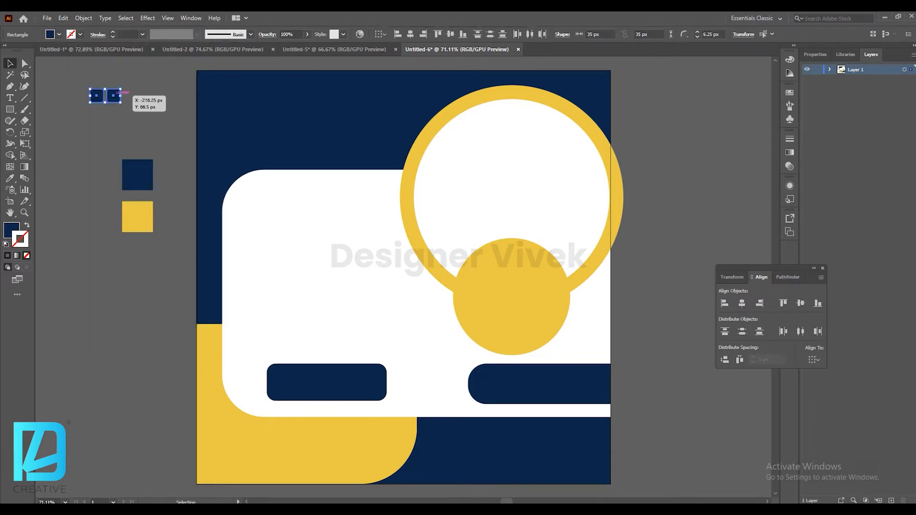
left_click_drag(113, 96, 114, 113)
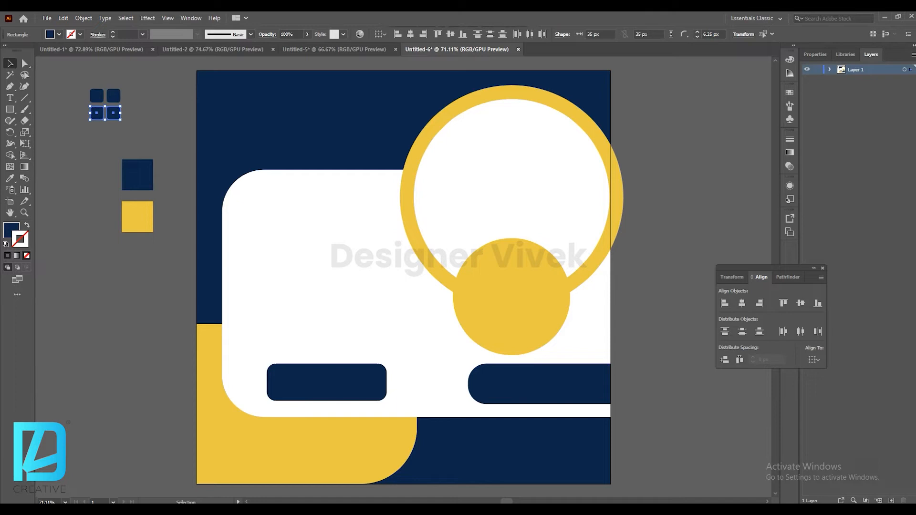
Group the four squares and rotate the group 45 degrees.
left_click(84, 18)
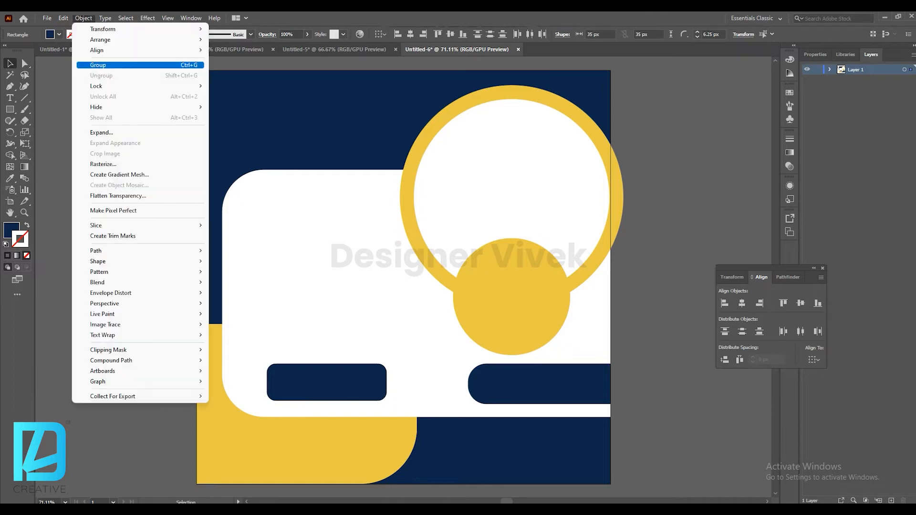
left_click(89, 65)
left_click_drag(122, 122, 110, 125)
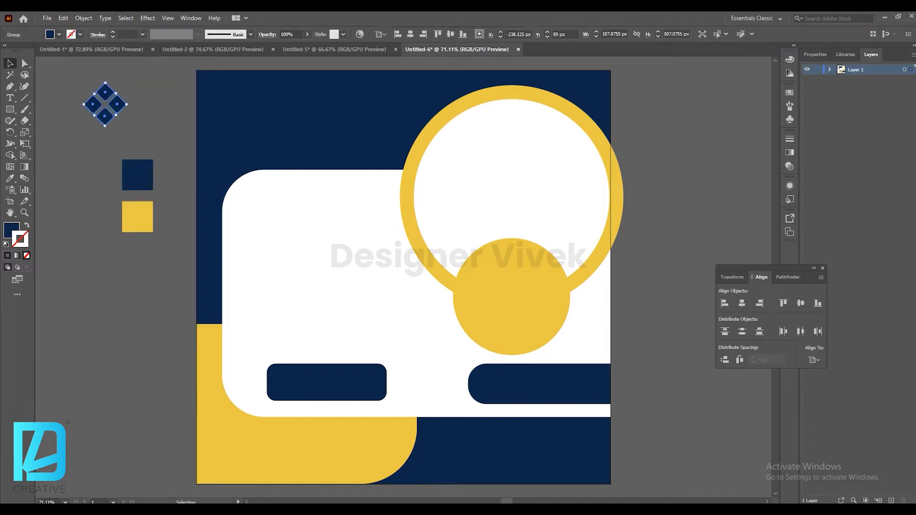
Fill the square-grid icon yellow and move it near the artboard's top-left corner.
left_click(137, 217)
key("v")
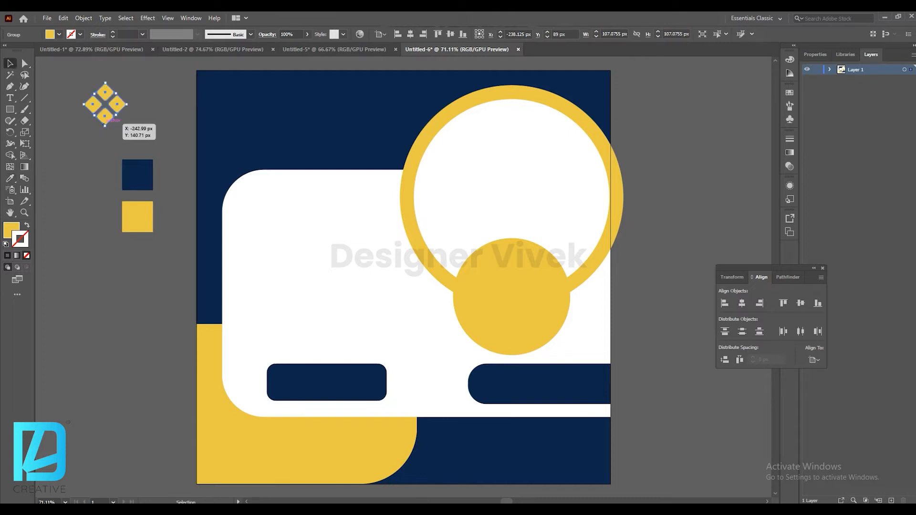
left_click_drag(105, 116, 245, 96)
Place a point text object beside the yellow icon.
key("t")
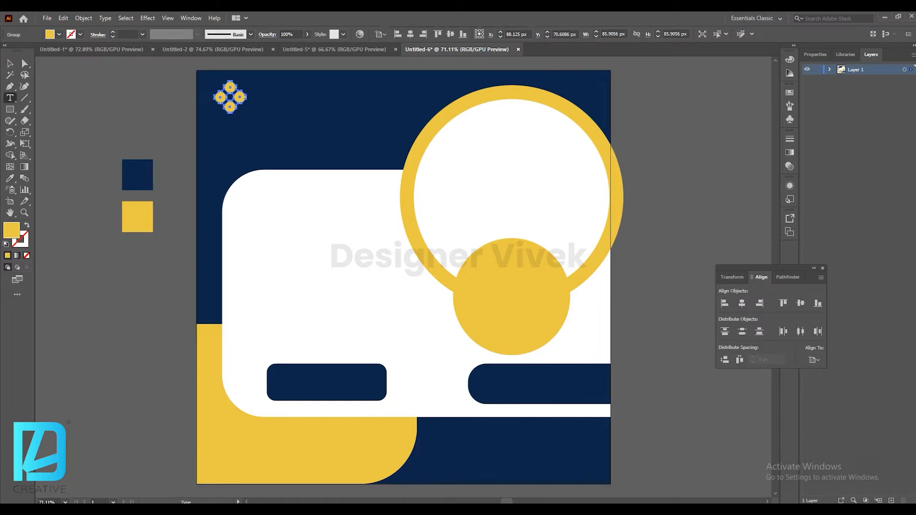
left_click(258, 100)
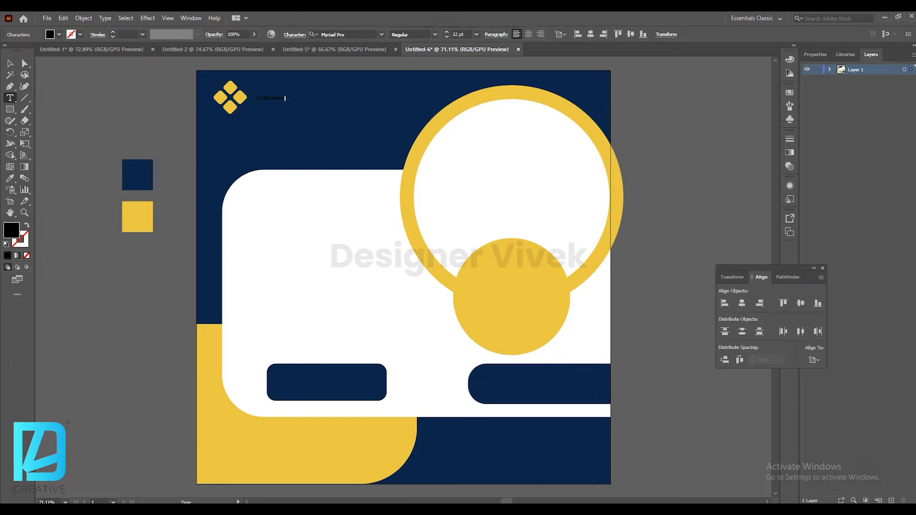
left_click(10, 63)
Set the text's font to Poppins and its size to 24 pt.
left_click(382, 35)
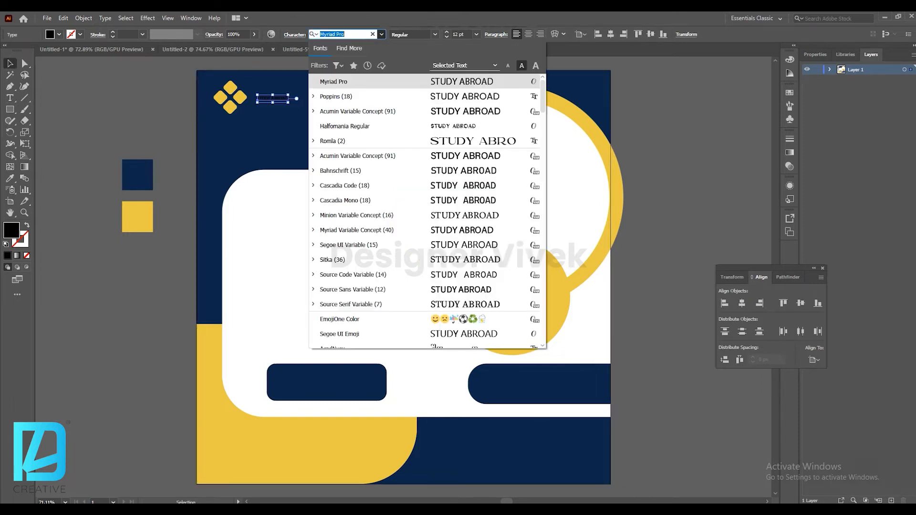
left_click(343, 95)
left_click(476, 34)
left_click(489, 161)
Make the STUDY ABROAD text white and set its font style to SemiBold.
left_click(58, 35)
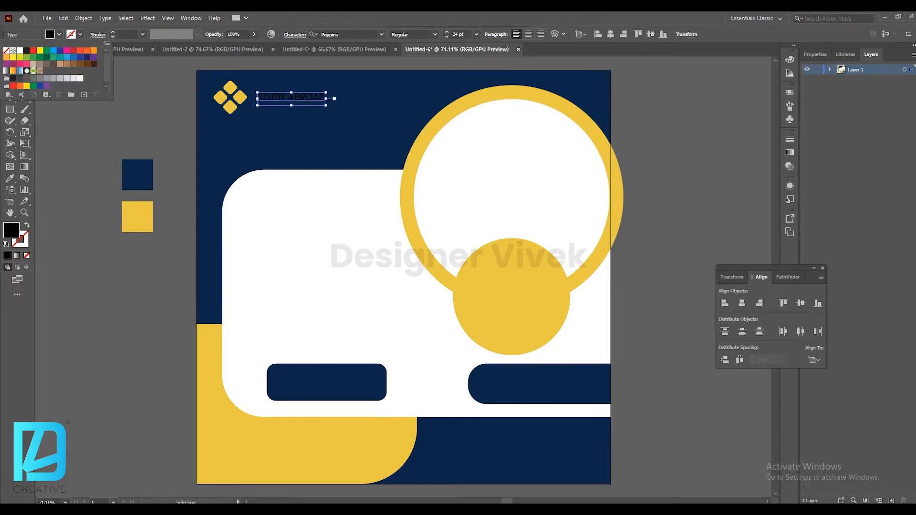
left_click(20, 50)
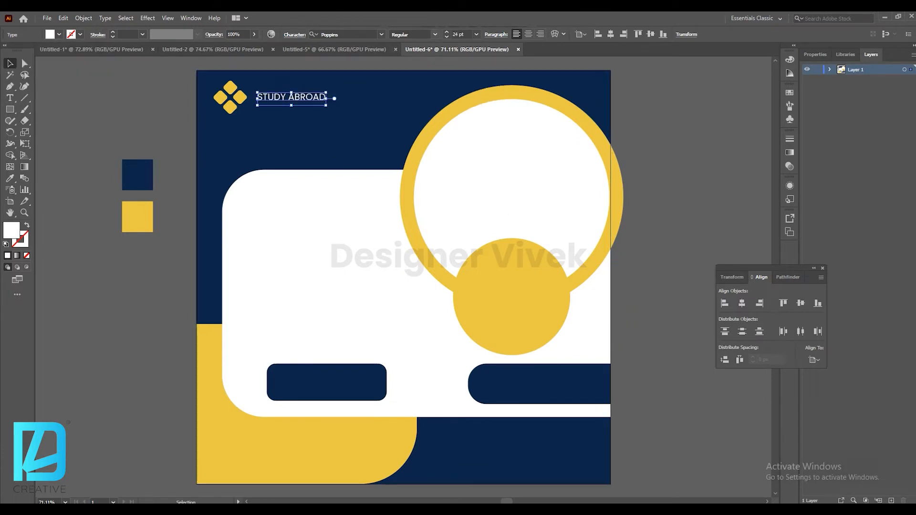
left_click(434, 34)
left_click(411, 150)
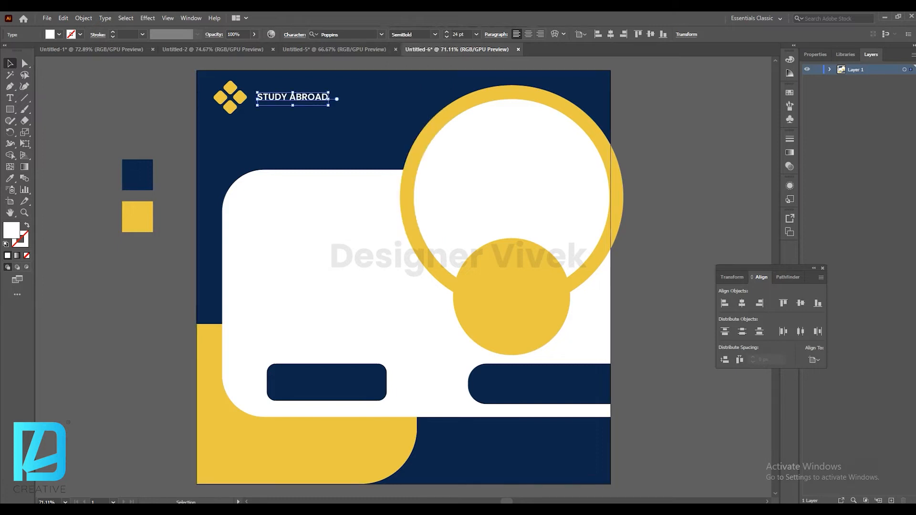
Move the STUDY ABROAD text slightly closer to the yellow icon.
key("ctrl+a")
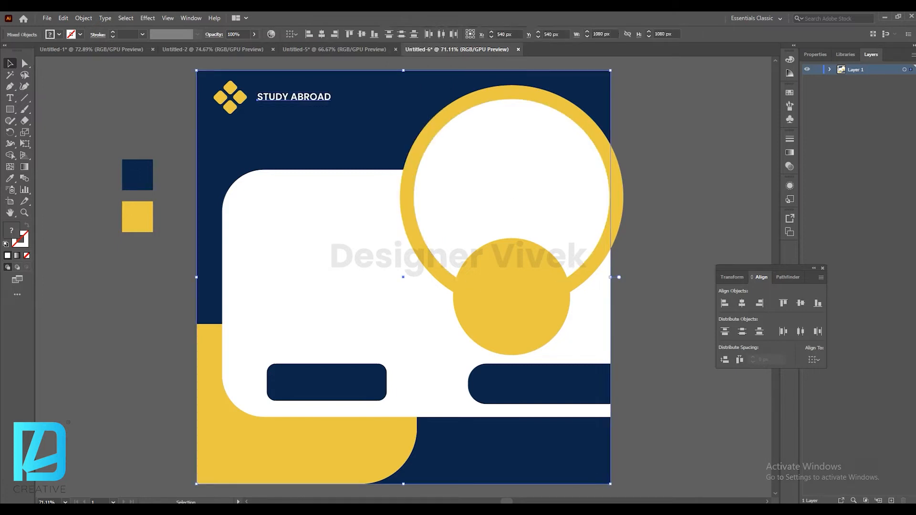
key("ctrl+shift+a")
left_click_drag(287, 98, 283, 97)
left_click(225, 97, "shift")
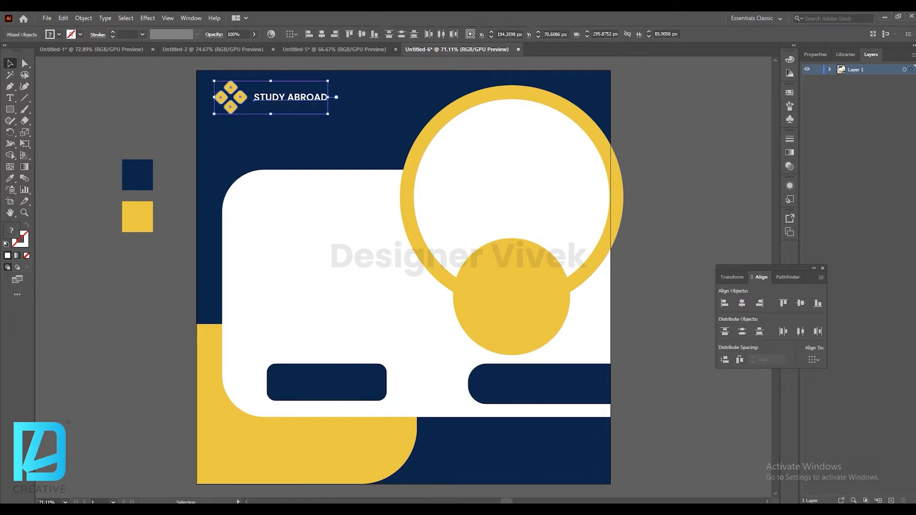
left_click(158, 103)
Copy the ADVANTAGES heading and bullet list from the first document and paste it below the title.
left_click(92, 49)
scroll(403, 277, "up", 5)
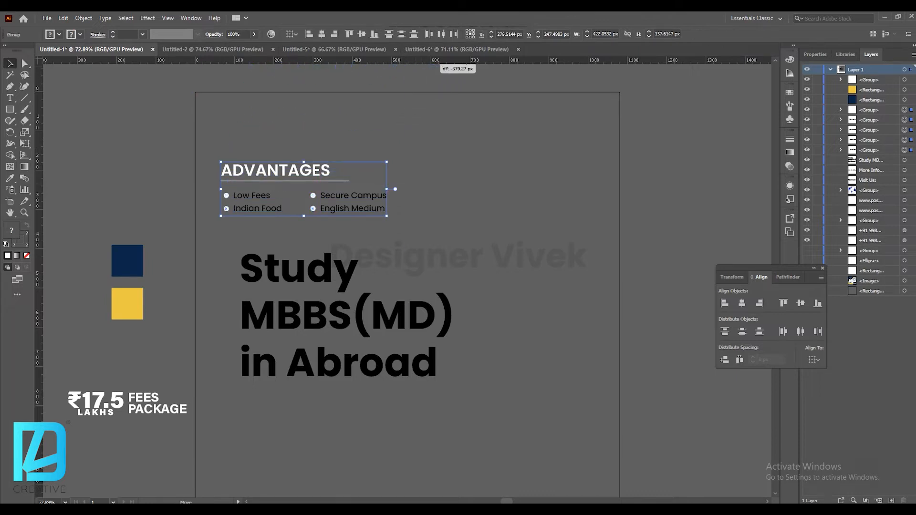
left_click(457, 49)
key("ctrl+v")
left_click_drag(324, 143, 342, 159)
Nudge the white rounded panel down slightly.
left_click(415, 290)
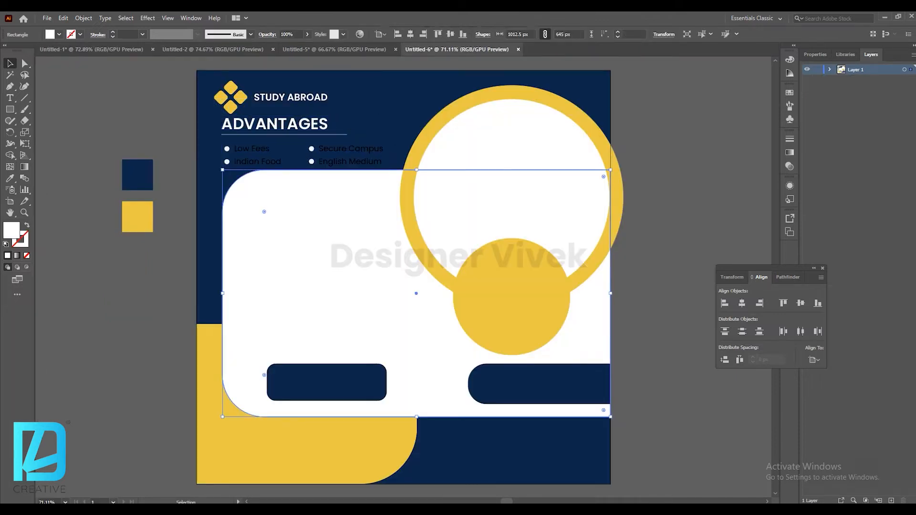
key("Down")
key("Down")
key("Down")
key("Down")
key("Down")
Nudge the ADVANTAGES heading and bullet list down a few steps.
left_click(282, 126)
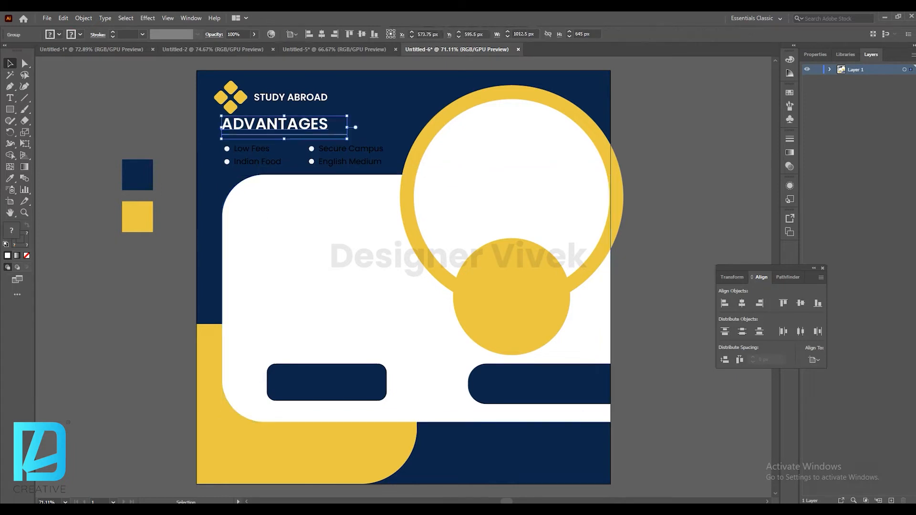
left_click(260, 162, "shift")
left_click(350, 162, "shift")
key("Down")
key("Down")
key("Down")
key("Down")
key("Down")
key("Down")
key("Down")
key("Down")
key("Down")
key("Down")
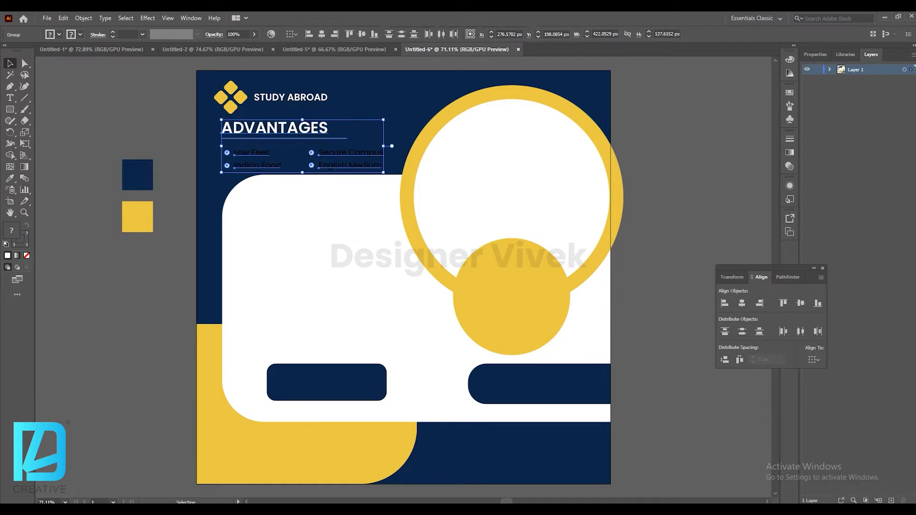
Lower the white panel a little more and nudge the ADVANTAGES block down again.
left_click(377, 206)
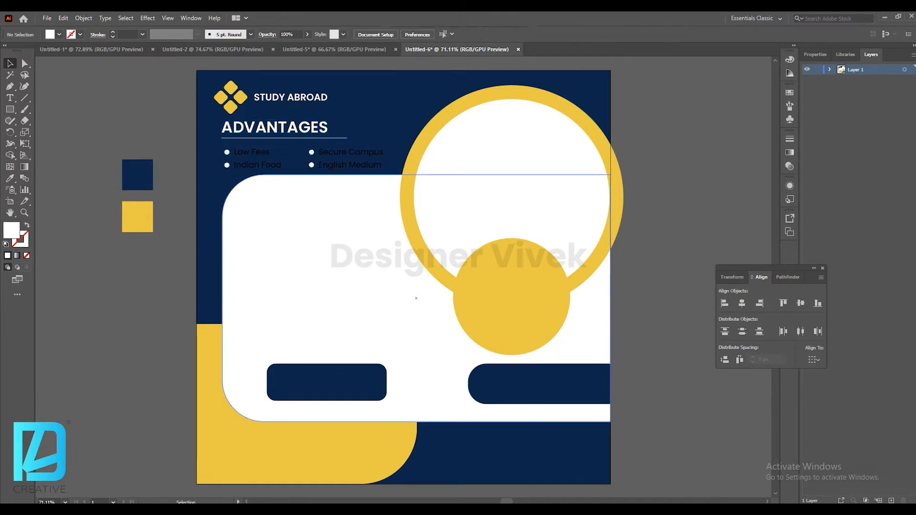
left_click_drag(416, 174, 420, 181)
left_click(167, 157)
left_click(260, 165)
left_click(350, 166, "shift")
left_click(351, 152, "shift")
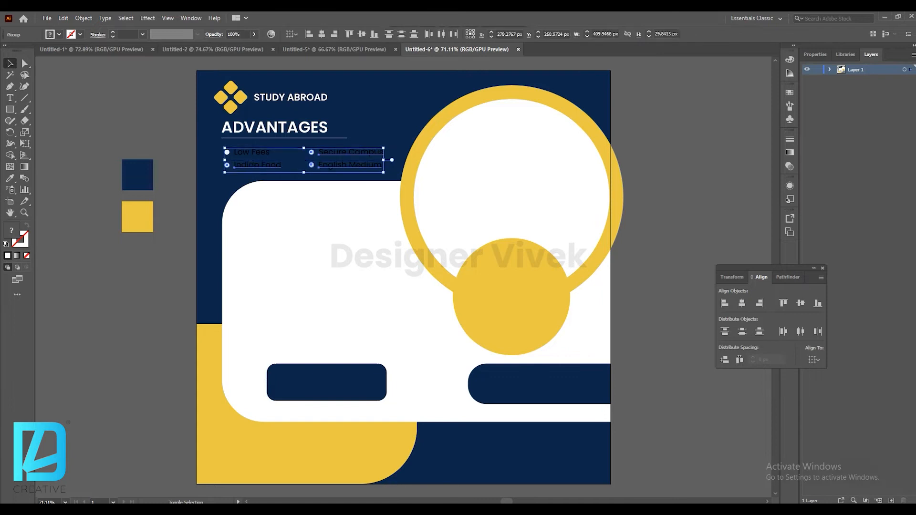
left_click(295, 128, "shift")
left_click(305, 138, "shift")
key("Down")
key("Down")
key("Down")
key("Down")
key("Down")
key("Down")
key("Down")
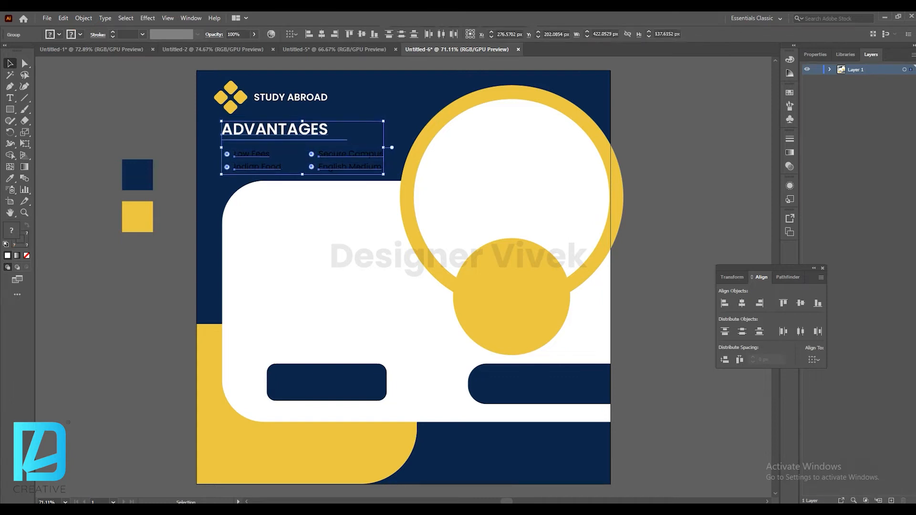
Color the four bullet-list items white.
key("ctrl+shift+a")
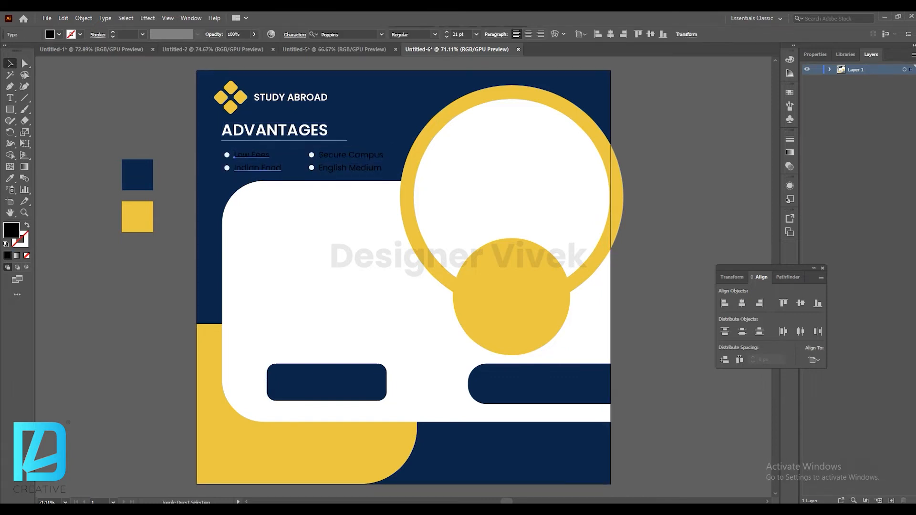
left_click(59, 34)
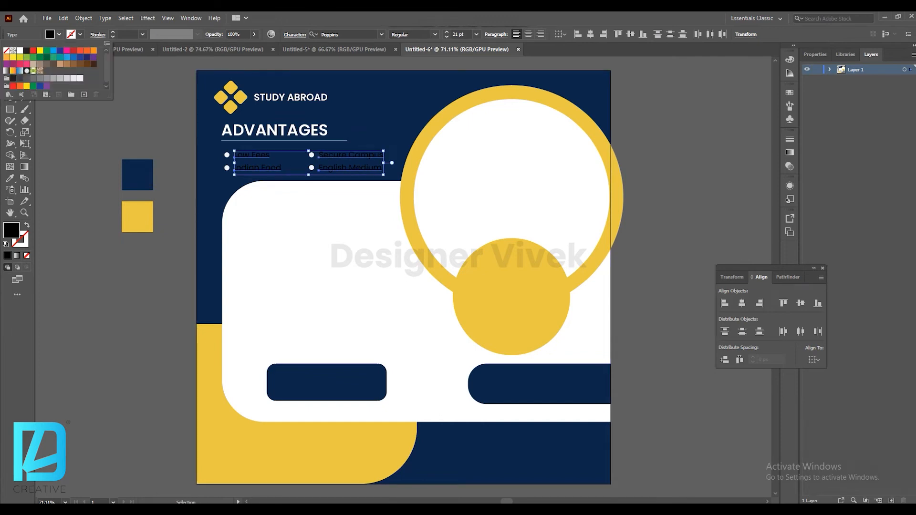
left_click(20, 51)
left_click(165, 112)
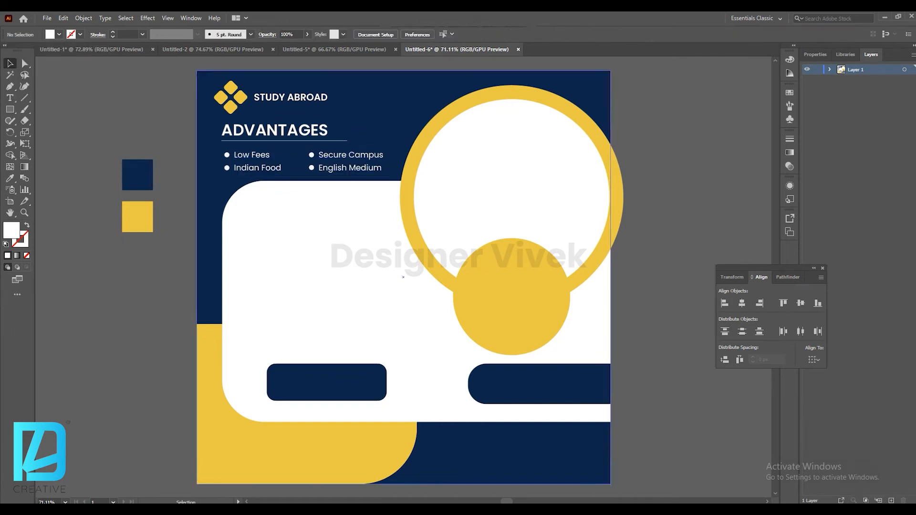
Nudge the ADVANTAGES heading down slightly.
left_click(274, 130)
key("Down")
key("Down")
key("Down")
key("Down")
key("Down")
key("Down")
key("Down")
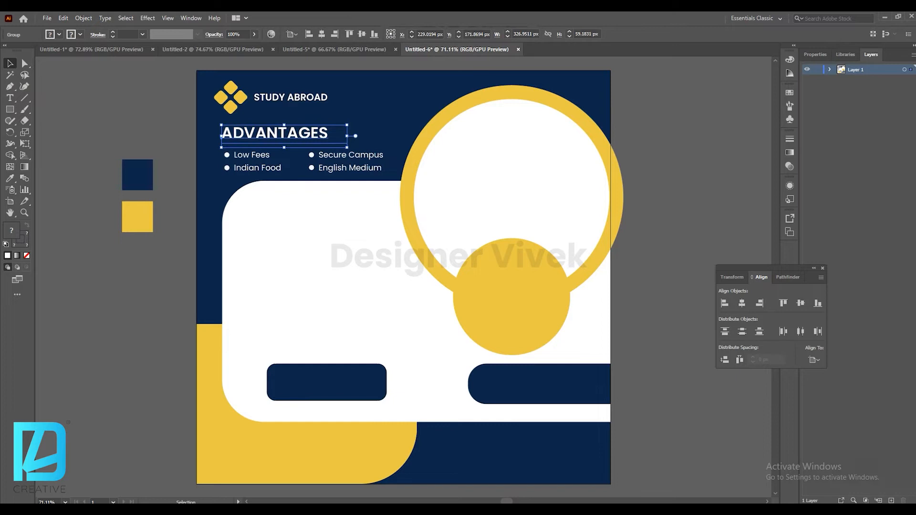
Copy the 'Study MBBS(MD) in Abroad' headline from the first document onto the white panel and reduce it to 97 pt.
left_click(92, 50)
left_click(359, 311)
left_click_drag(360, 311, 353, 282)
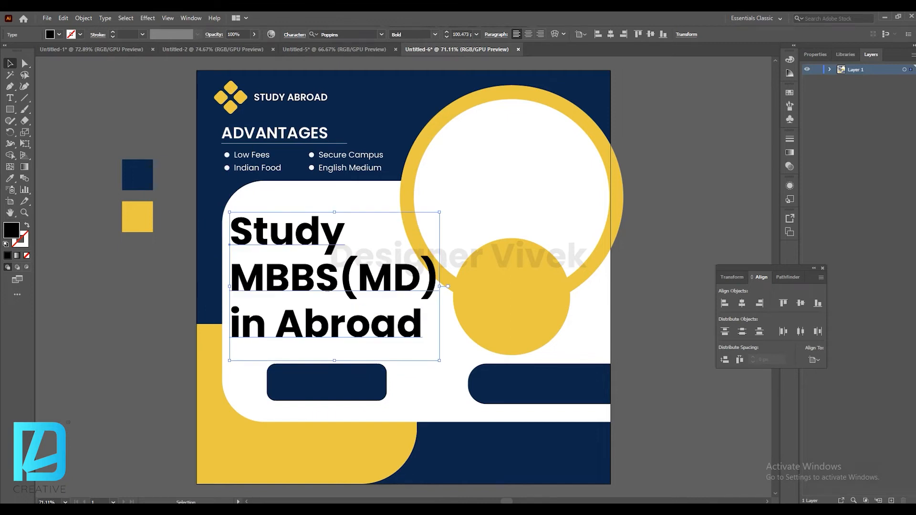
key("ctrl+shift+comma")
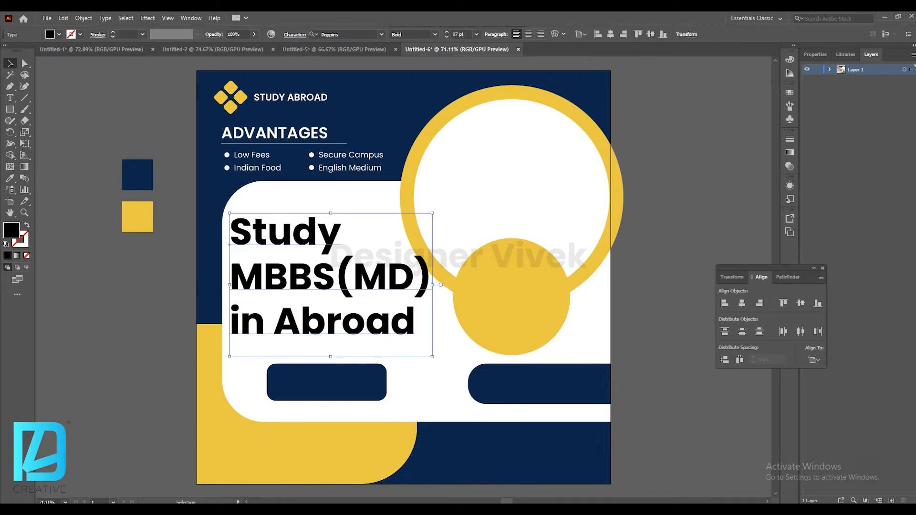
Extend the white panel's left edge slightly and nudge the headline left and up.
left_click(430, 305)
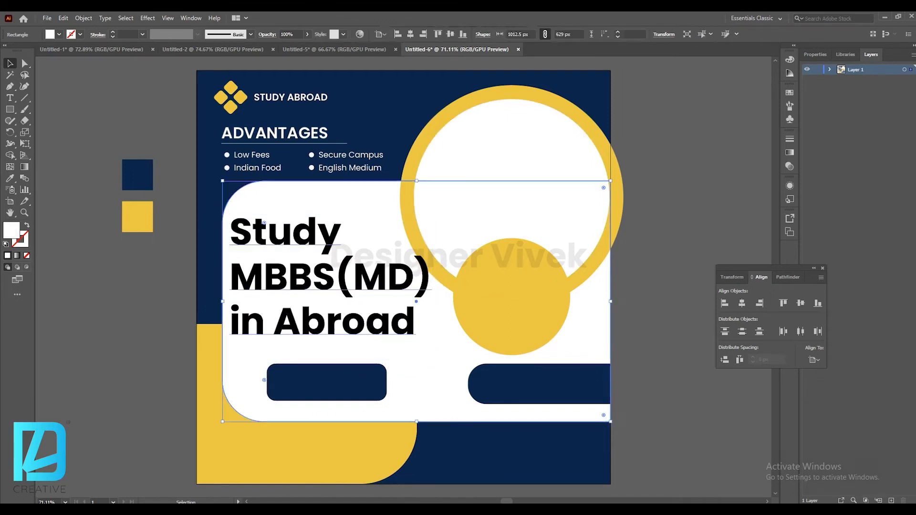
left_click_drag(223, 301, 215, 301)
left_click(287, 277)
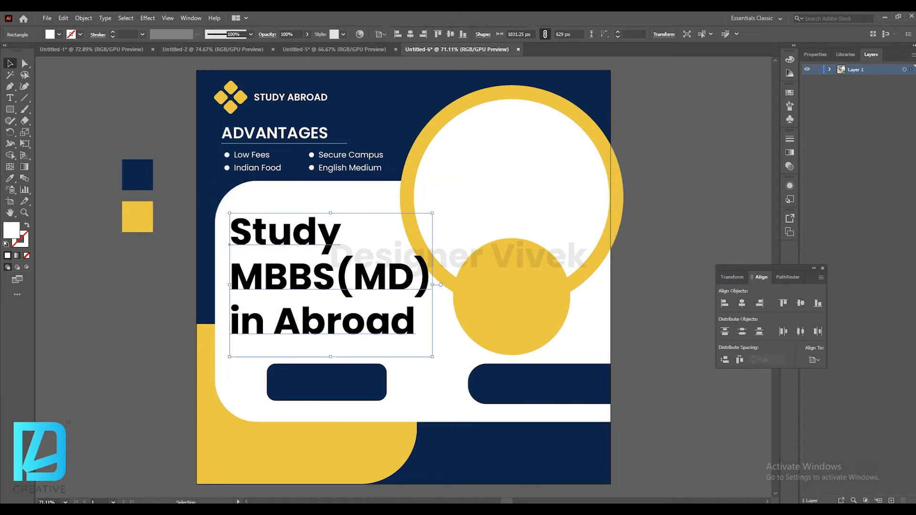
key("Left")
key("Left")
key("Left")
key("Left")
key("Left")
key("Left")
key("Left")
key("Left")
key("Left")
key("Left")
key("Left")
key("Left")
key("Left")
key("Left")
key("Left")
key("Left")
key("Left")
key("Left")
key("Left")
key("Left")
key("Up")
key("Up")
key("Up")
key("Up")
key("Up")
key("Up")
key("Up")
key("Up")
key("Up")
key("Up")
Select both yellow circles and move them slightly left and down.
left_click(511, 157)
left_click(512, 334, "shift")
left_click(511, 92, "shift")
left_click_drag(623, 220, 620, 217)
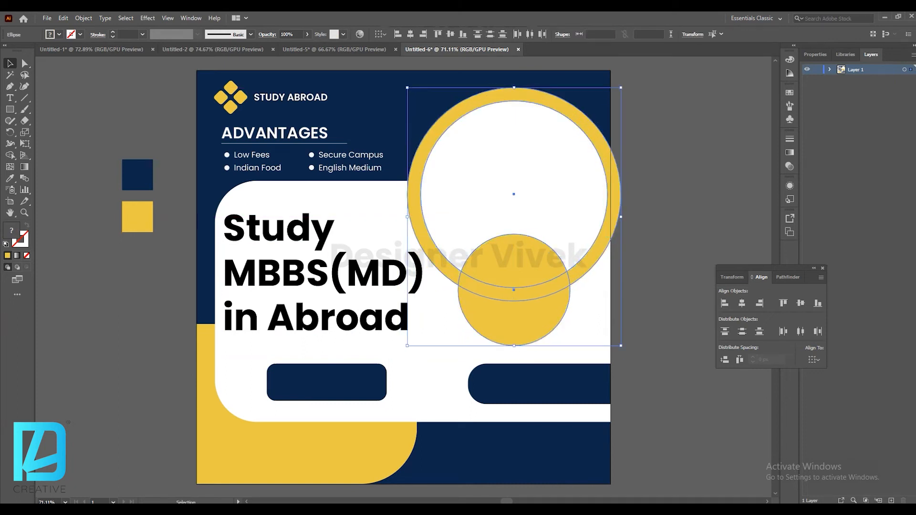
key("Left")
key("Down")
key("Down")
key("Down")
key("Down")
key("Down")
key("Down")
key("Down")
key("Down")
key("Down")
key("Down")
key("Down")
key("Down")
key("Down")
key("Down")
key("Down")
key("Down")
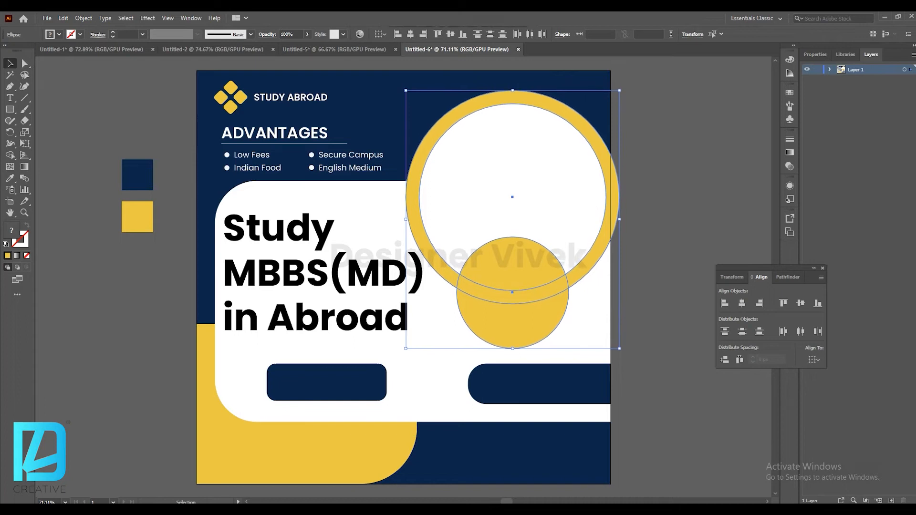
left_click(668, 219)
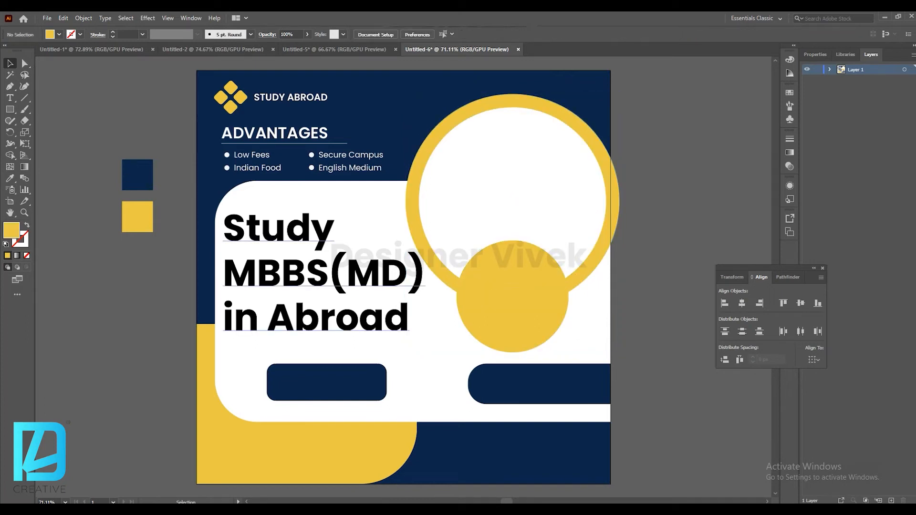
Reduce the headline's font size by several points and raise it slightly.
left_click(324, 273)
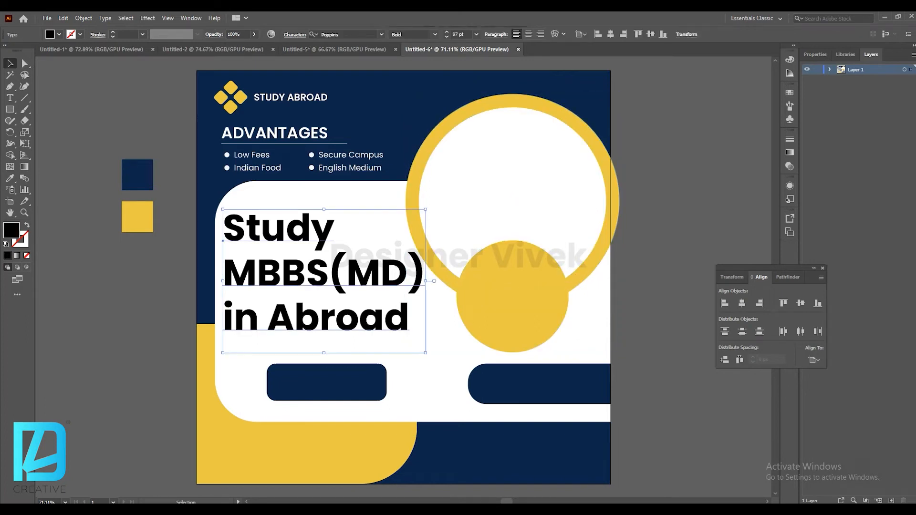
left_click(446, 37)
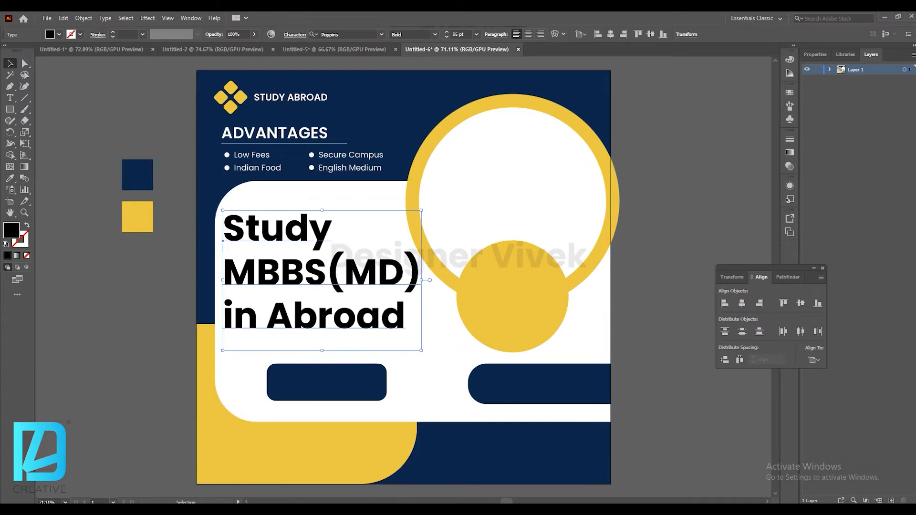
left_click_drag(332, 263, 330, 250)
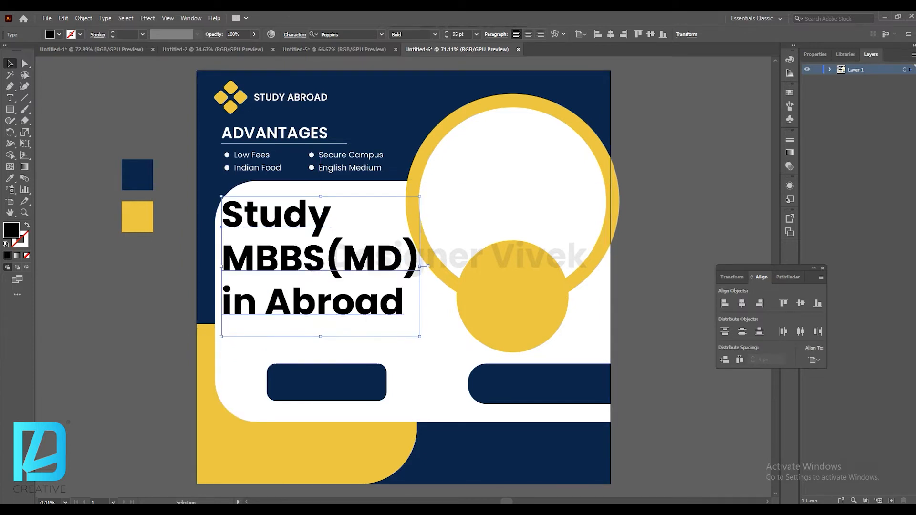
left_click(446, 37)
left_click(447, 36)
left_click(446, 37)
left_click(446, 36)
left_click(447, 37)
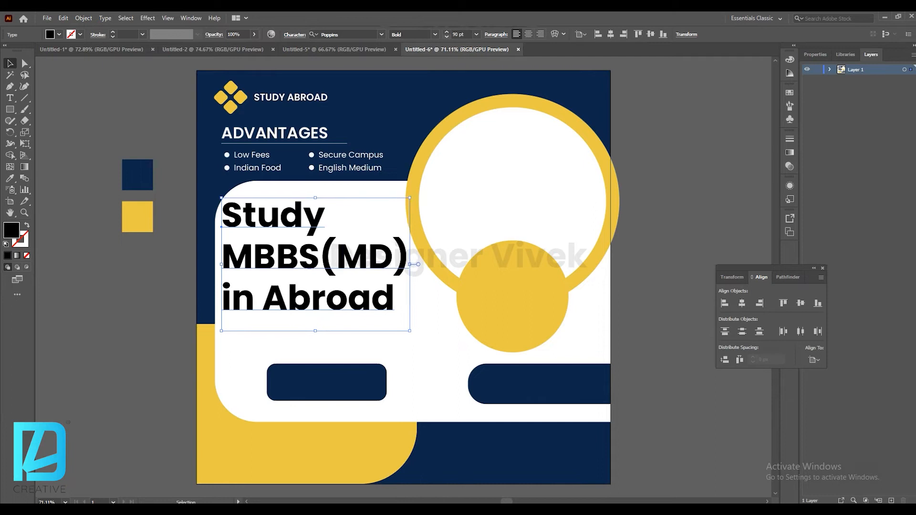
left_click(447, 37)
left_click(446, 36)
left_click(447, 37)
left_click(447, 37)
left_click(447, 37)
key("ctrl+shift+a")
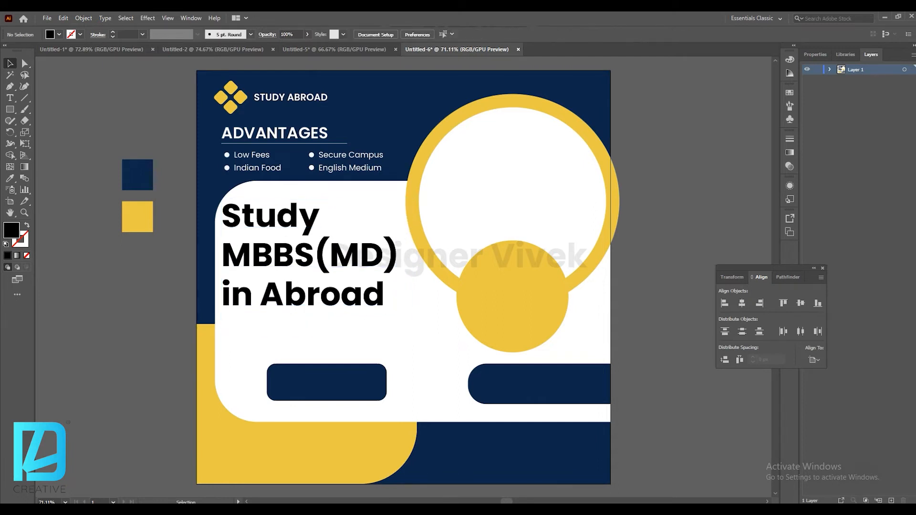
Draw an area text box below the headline and set its size to 14 pt.
key("t")
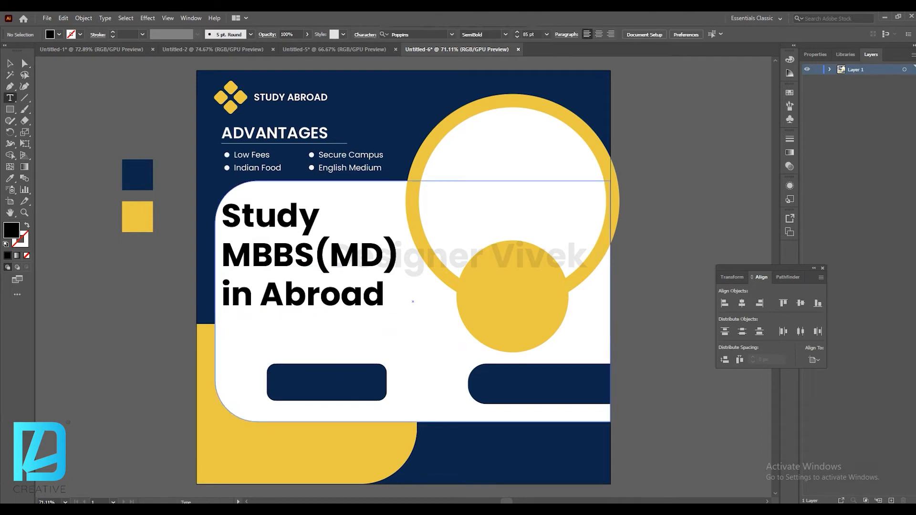
left_click_drag(224, 328, 447, 357)
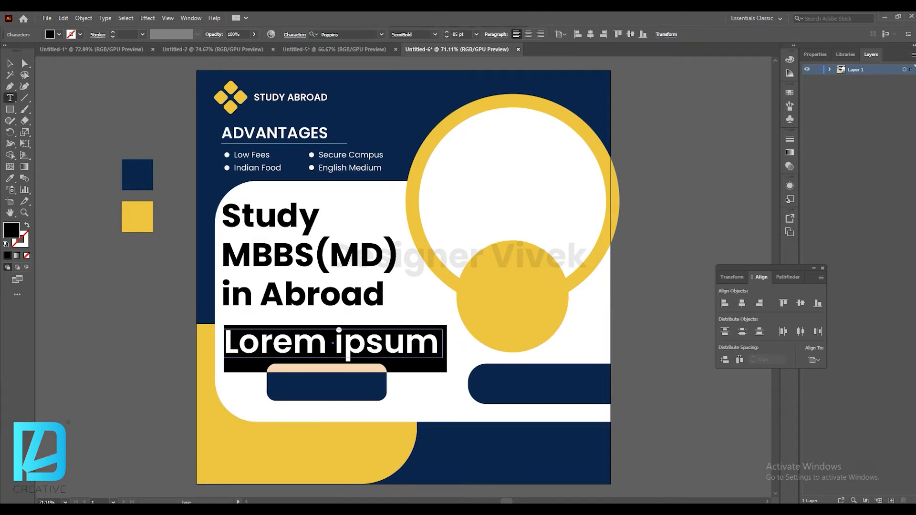
left_click(476, 34)
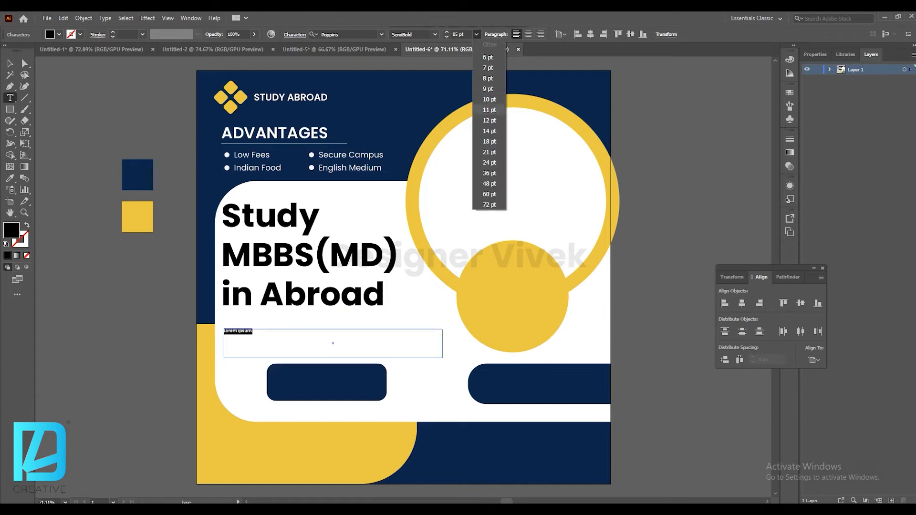
left_click(489, 131)
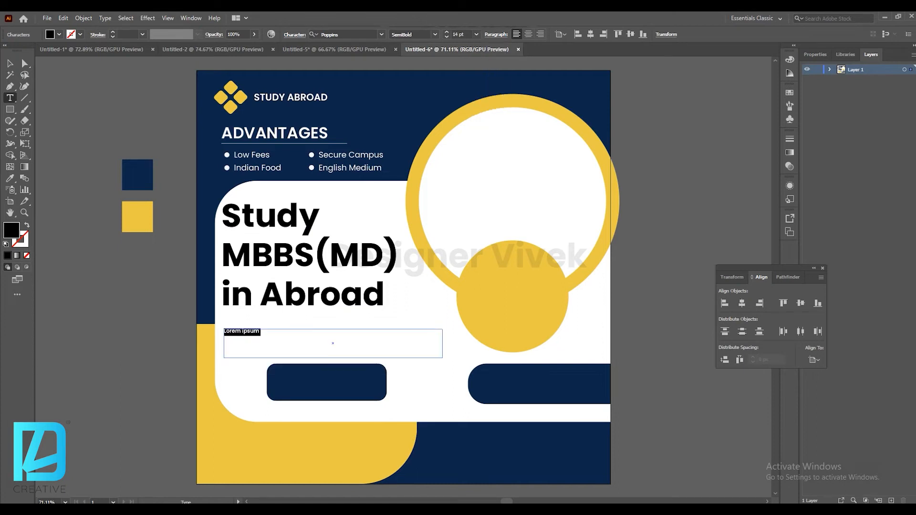
Fill the new text box with placeholder text.
left_click(83, 17)
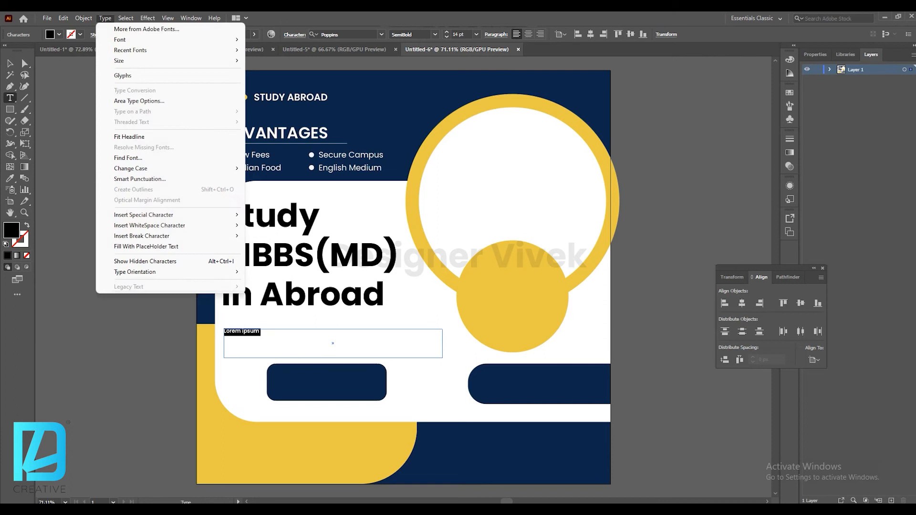
mouse_move(143, 169)
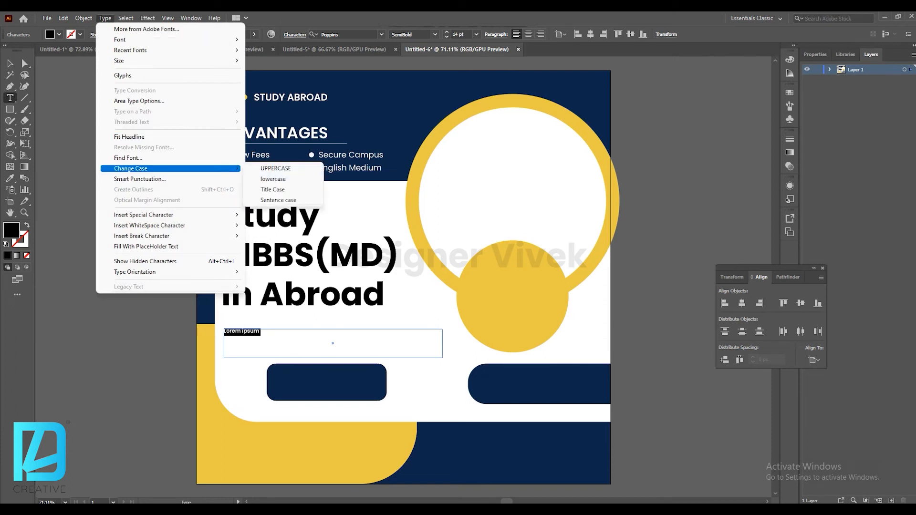
mouse_move(143, 215)
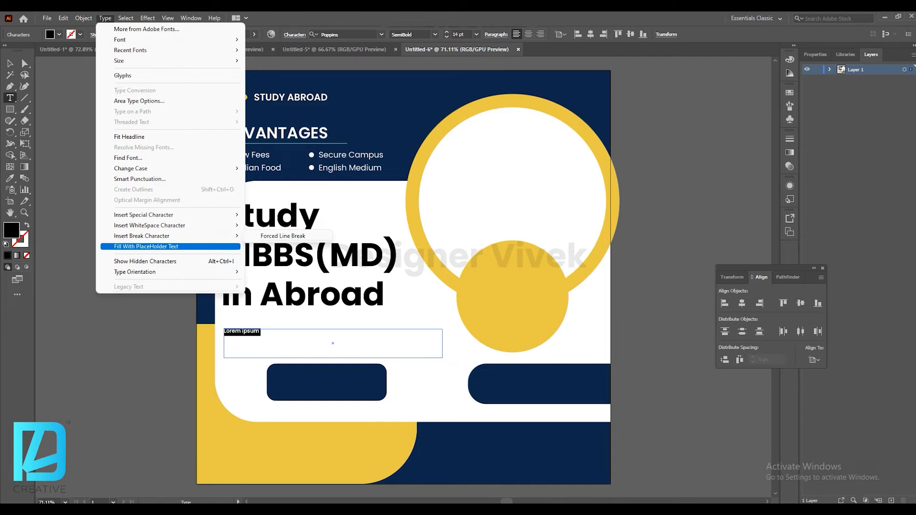
left_click(146, 246)
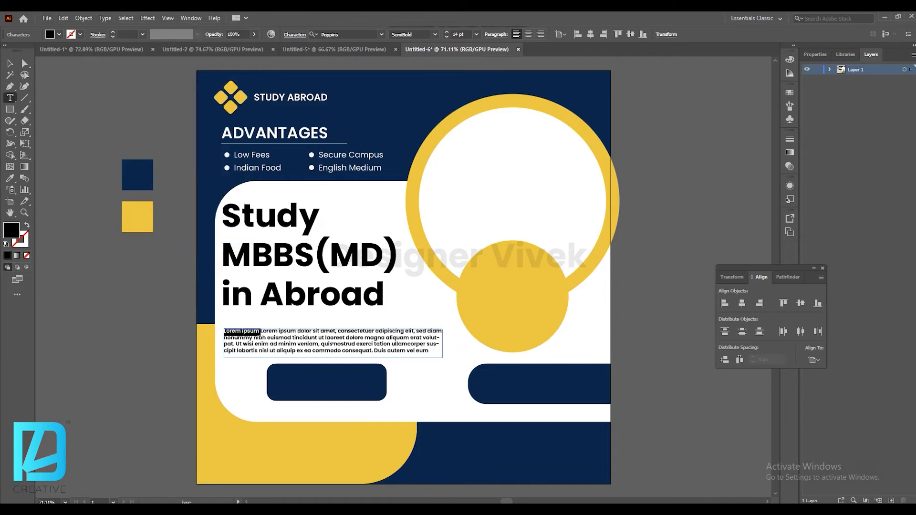
Select and delete the last line of the placeholder paragraph.
left_click(9, 64)
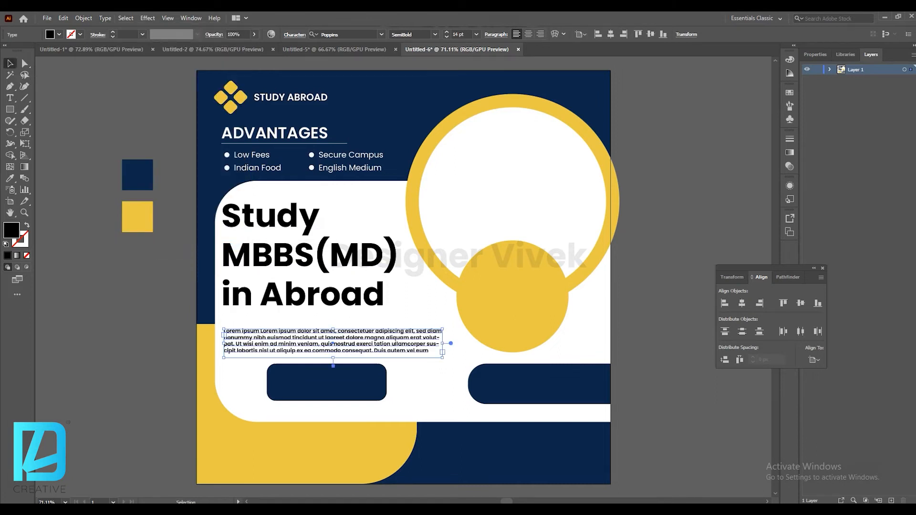
key("t")
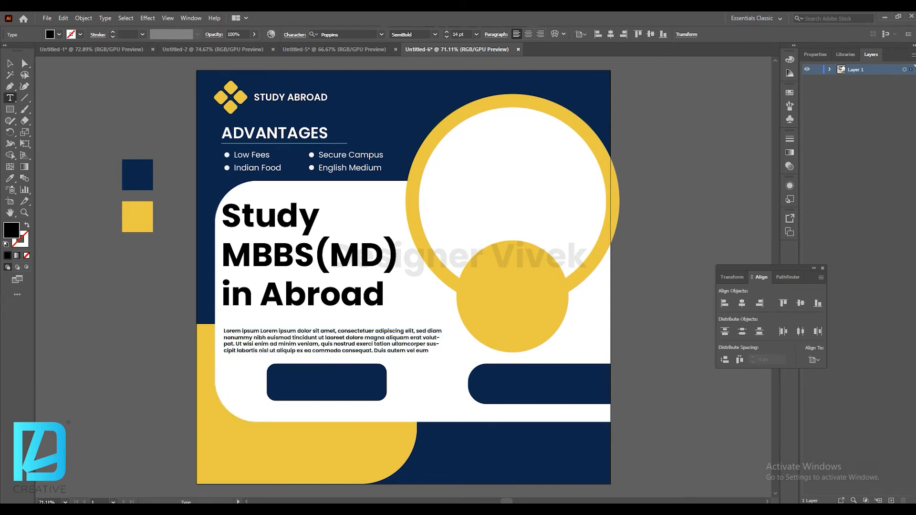
left_click_drag(430, 351, 223, 351)
key("BackSpace")
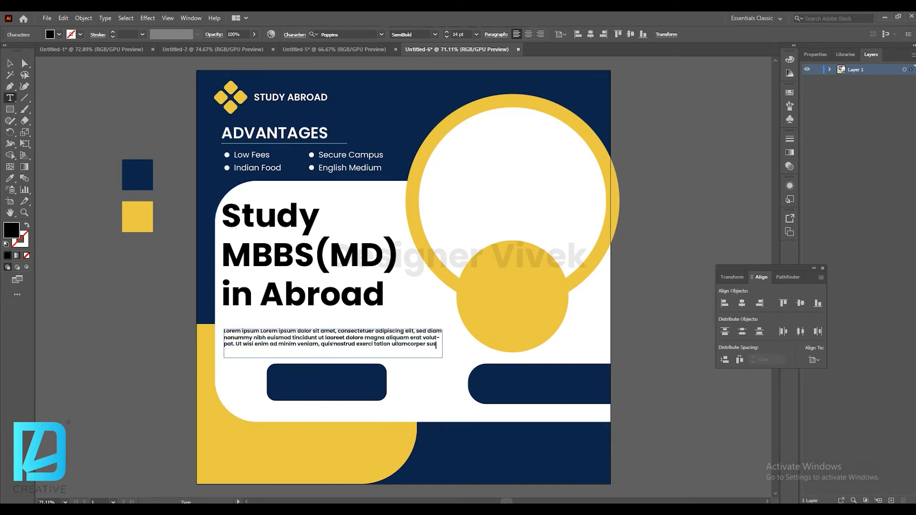
Increase the paragraph's font size to 18 pt and justify it with the last line aligned left.
left_click(10, 63)
left_click(447, 32)
left_click(447, 31)
left_click(446, 32)
left_click(447, 32)
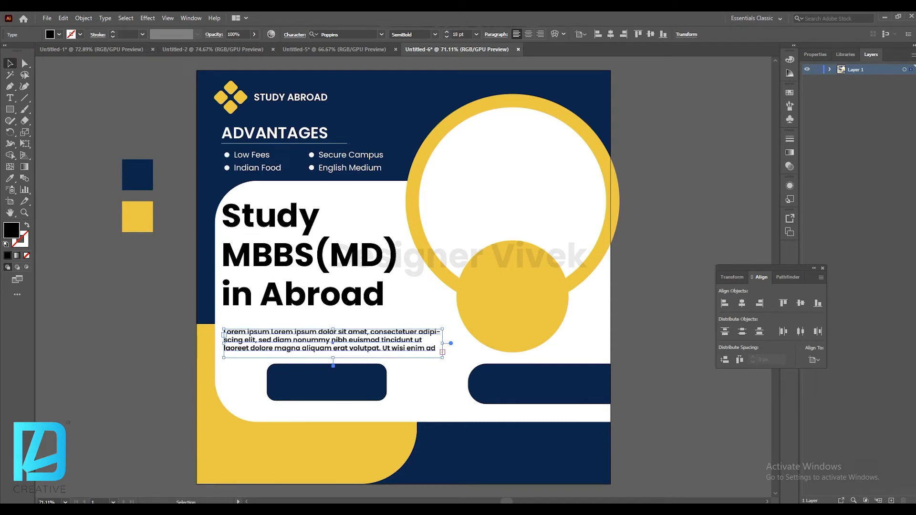
left_click(496, 35)
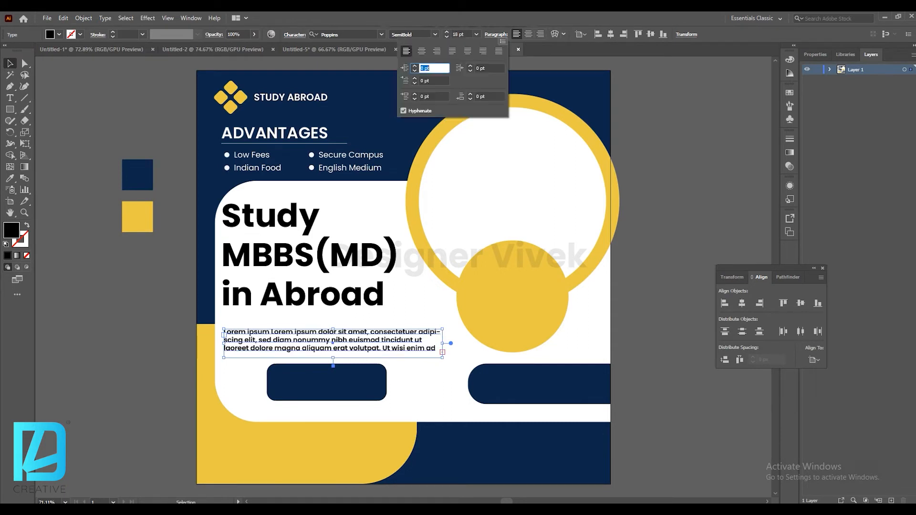
left_click(452, 51)
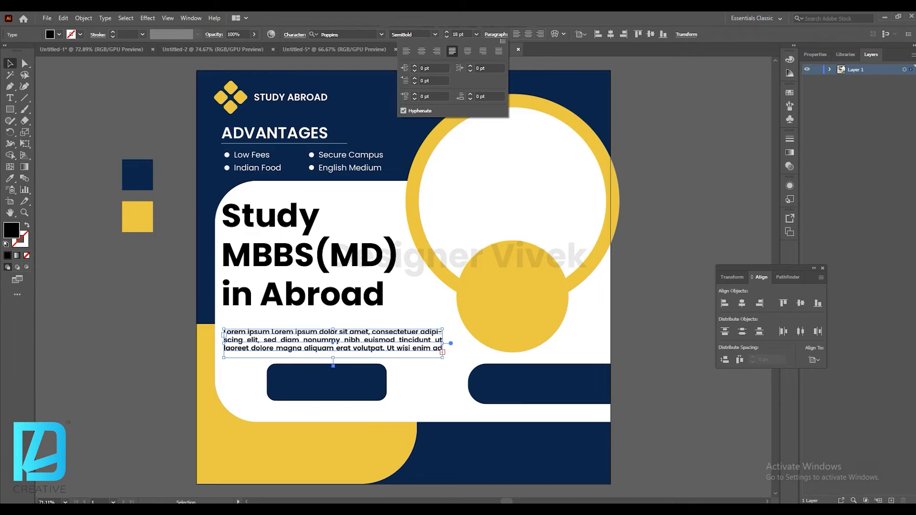
Move the paragraph box up slightly and set its font size to 19 pt.
mouse_move(333, 358)
left_mouse_down()
mouse_move(350, 331)
mouse_move(333, 356)
left_mouse_up()
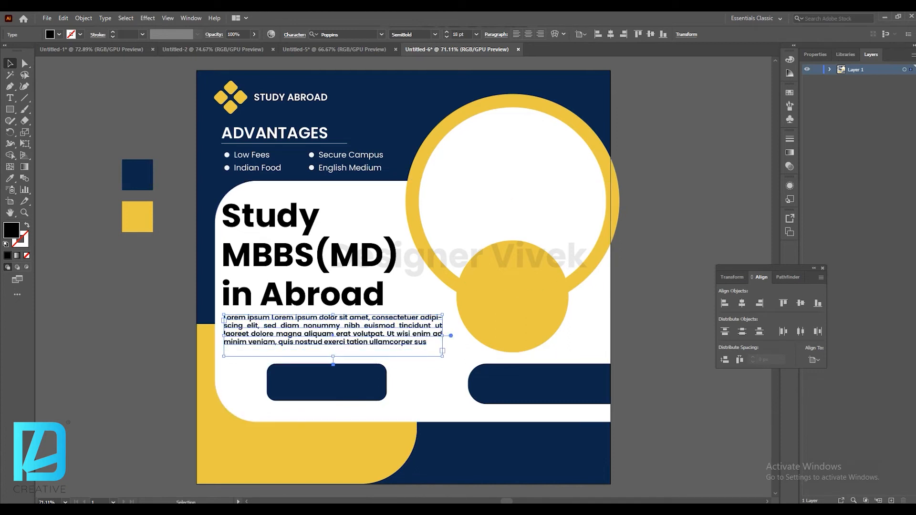
key("ctrl+shift+period")
key("ctrl+shift+period")
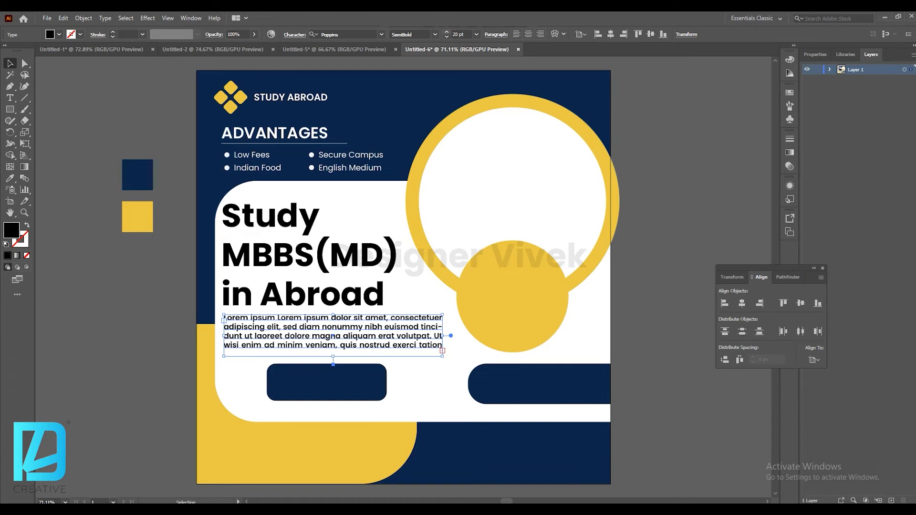
left_click(447, 37)
Delete the trailing words so the paragraph ends with "ad minim veniam,".
key("t")
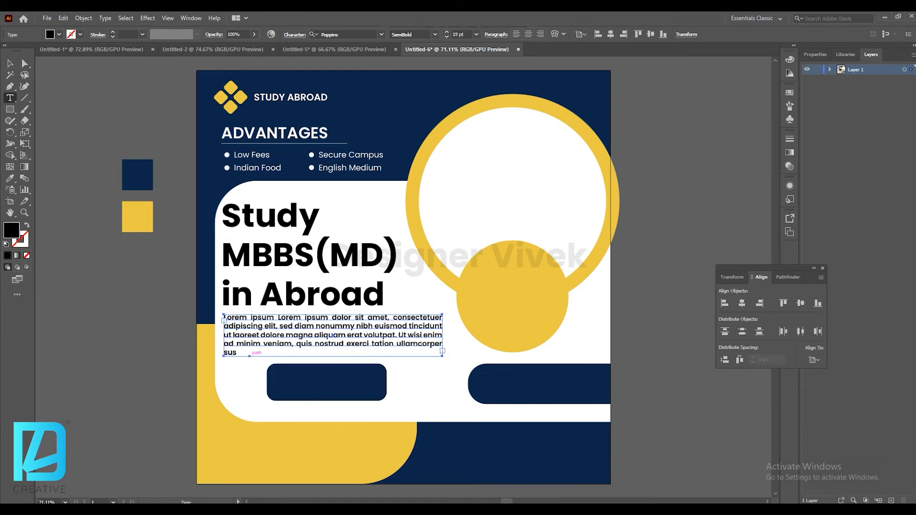
left_click_drag(238, 354, 296, 345)
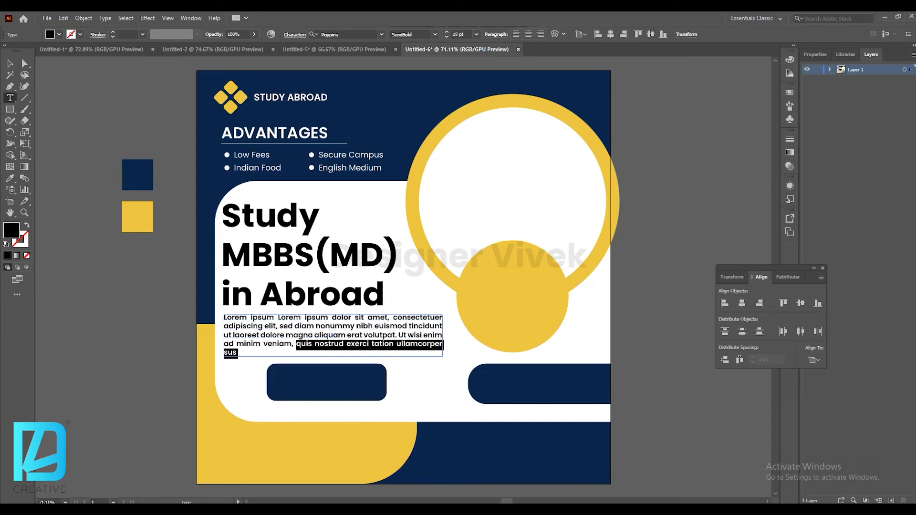
key("BackSpace")
key("Escape")
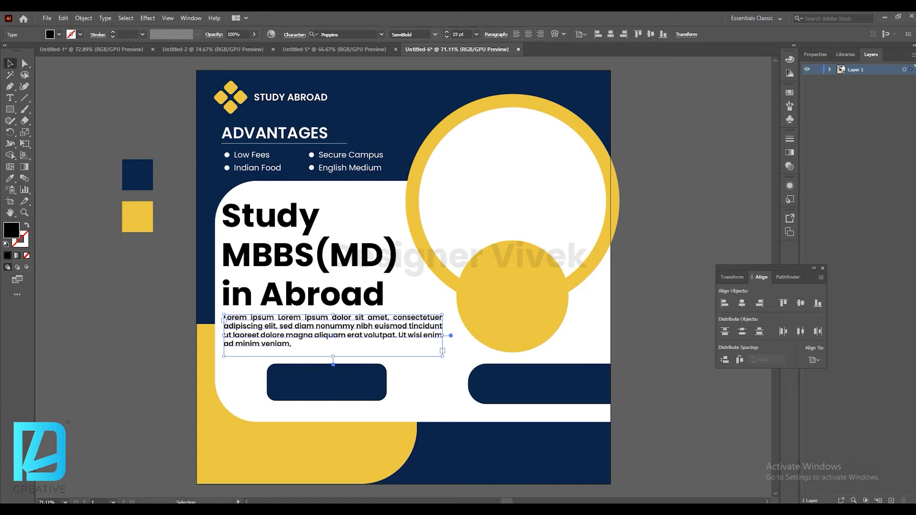
Set the paragraph's font style to Regular and its leading to 24 pt.
left_click(435, 34)
left_click(415, 108)
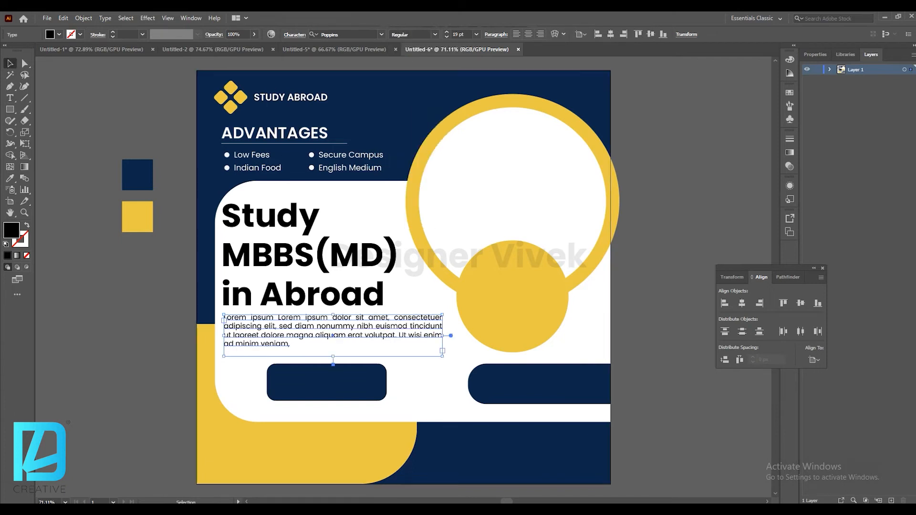
left_click(294, 35)
left_click(298, 79)
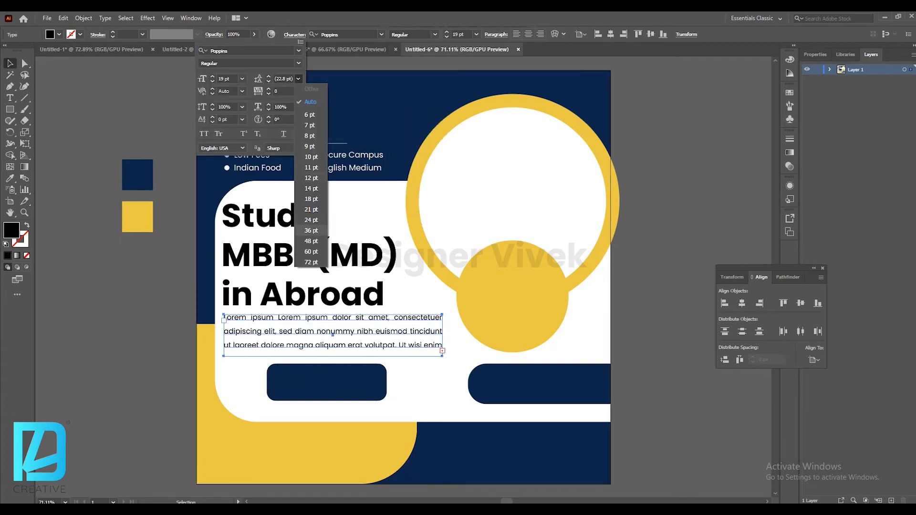
left_click(312, 216)
left_click(269, 77)
left_click(269, 77)
left_click(269, 77)
left_click(268, 76)
Nudge the paragraph text box down a few steps below the headline.
left_click(137, 174)
left_click(167, 215)
left_click(306, 329)
key("Down")
key("Down")
key("Down")
key("Down")
key("Down")
left_click(167, 286)
Add the text "APPLY NOW" on the left navy button.
key("t")
left_click(326, 382)
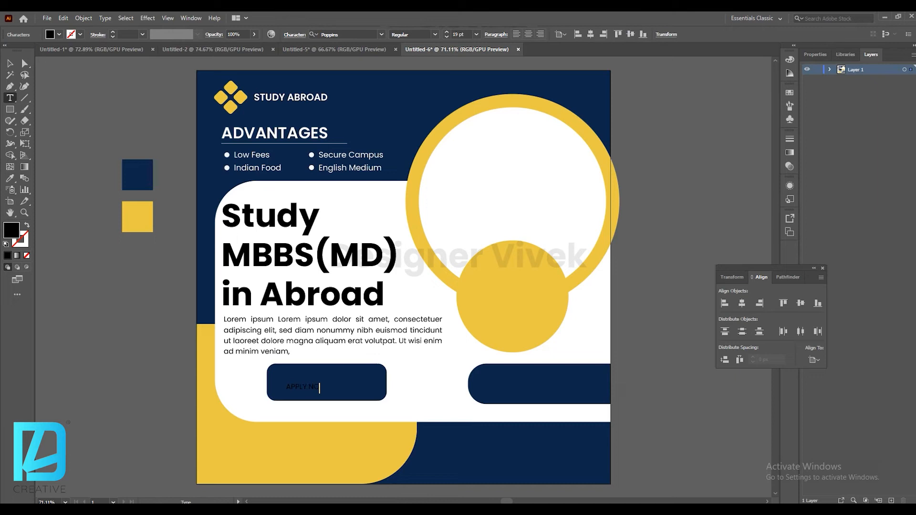
key("ctrl+shift+a")
key("v")
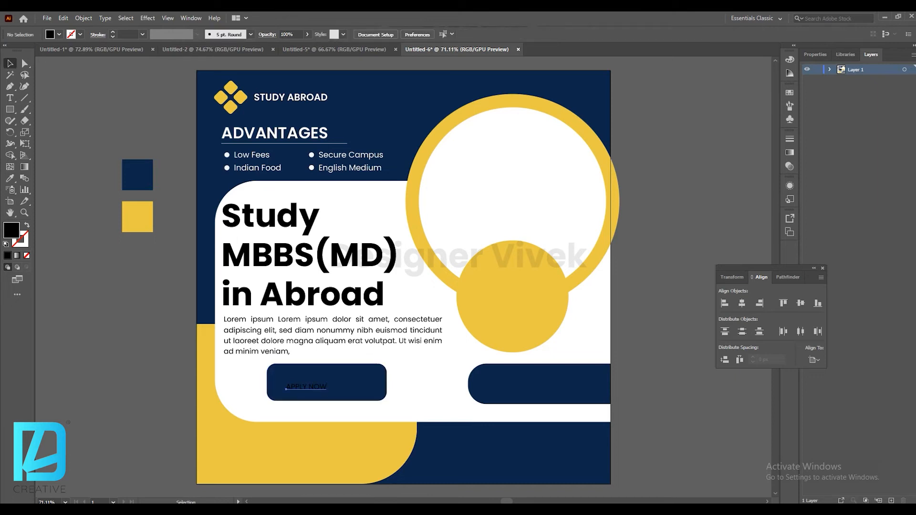
Color the APPLY NOW text white, enlarge it and set its style to SemiBold.
left_click(286, 388)
left_click(59, 34)
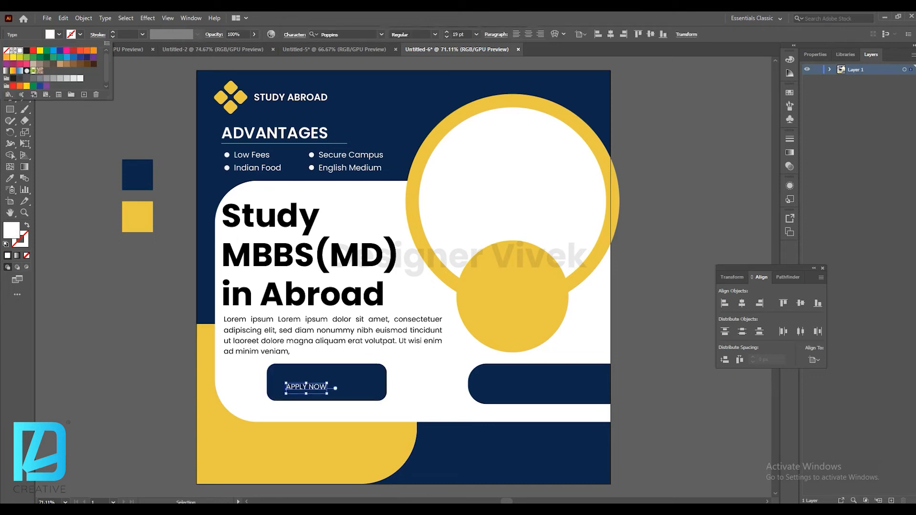
left_click_drag(327, 393, 346, 385)
left_click(435, 35)
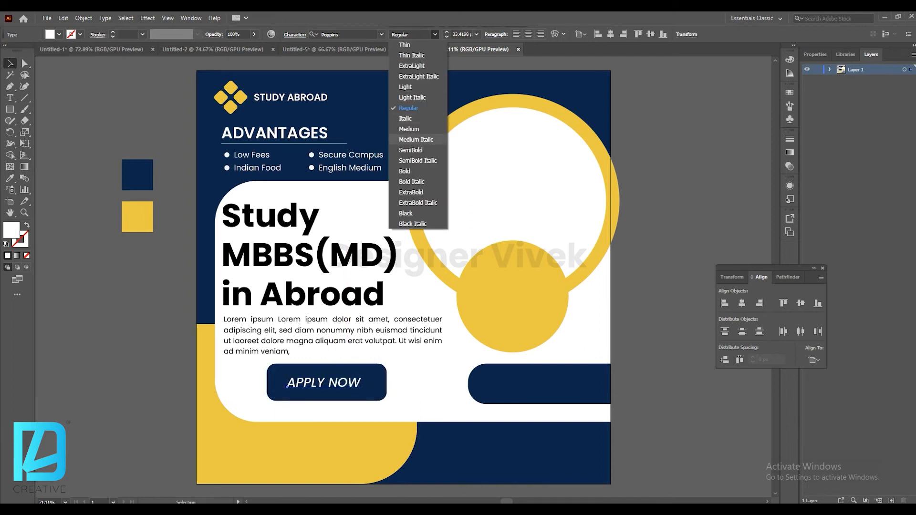
left_click(410, 150)
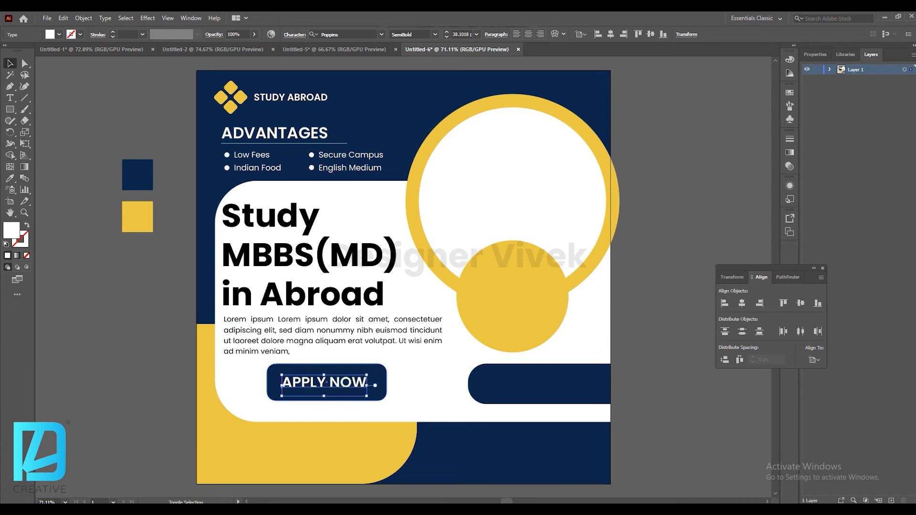
Enlarge the APPLY NOW text slightly and align it vertically centered with the navy button.
left_click_drag(367, 396, 372, 398)
left_click(378, 394, "shift")
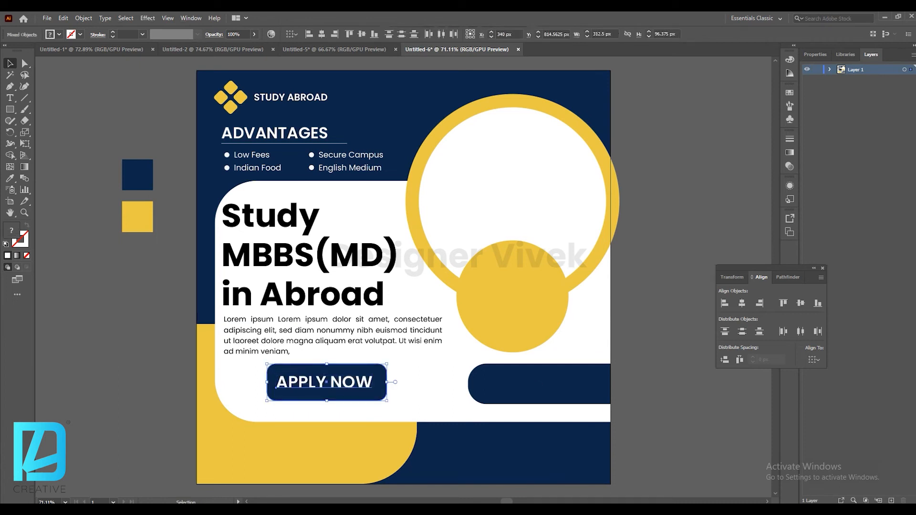
left_click(742, 303)
key("ctrl+shift+a")
Move the APPLY NOW button together with its text slightly left and down.
left_click(366, 384)
left_click(380, 378, "shift")
left_click_drag(380, 376, 369, 380)
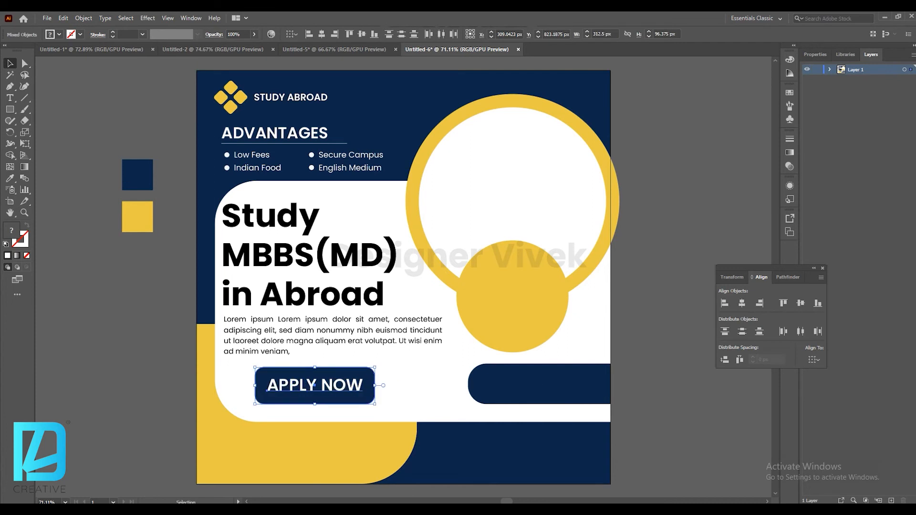
Bring the ₹17.5 Lakhs Fees Package group from the reference document onto the right navy bar and nudge it into place.
key("ctrl+Tab")
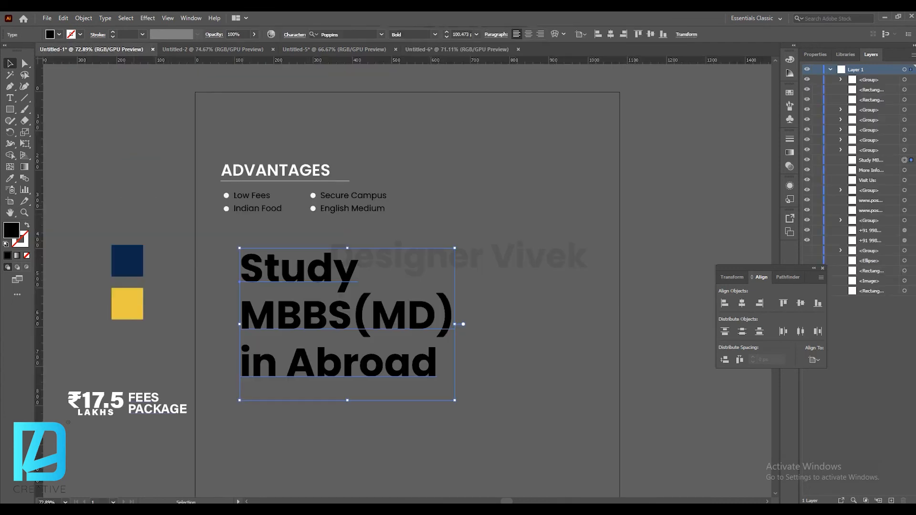
left_click_drag(144, 398, 553, 380)
key("Right")
key("Right")
key("Down")
key("Right")
key("Down")
key("Down")
left_click(668, 381)
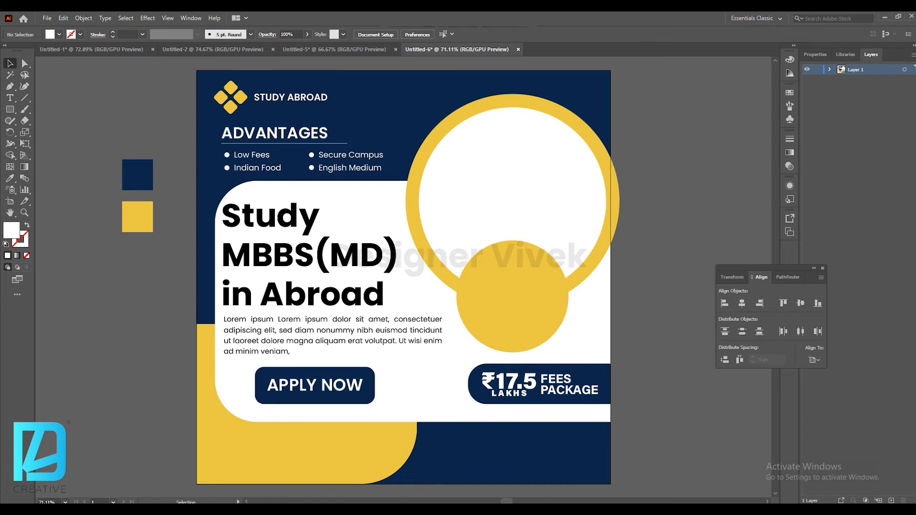
Copy the "More Info Call Us" and "Visit Us" contact texts from the reference document to the poster's bottom.
left_click(98, 50)
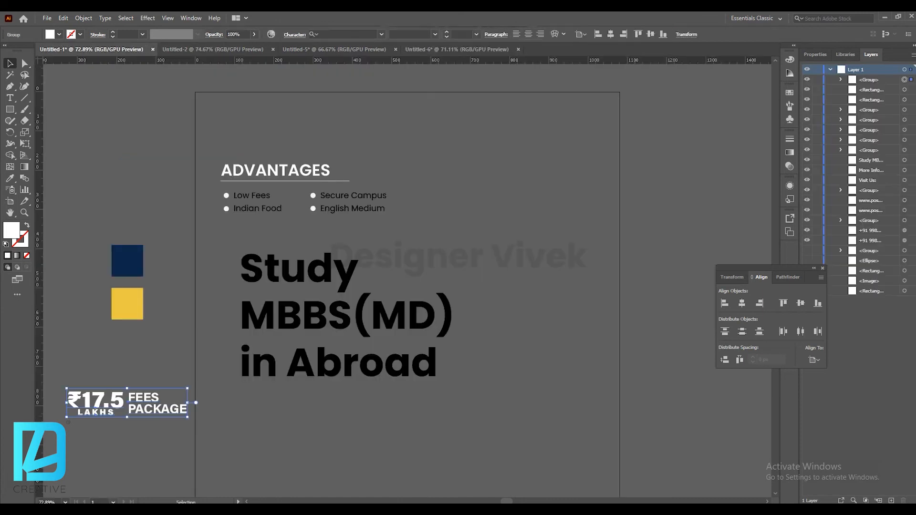
scroll(407, 281, "down", 4)
left_click_drag(265, 382, 353, 419)
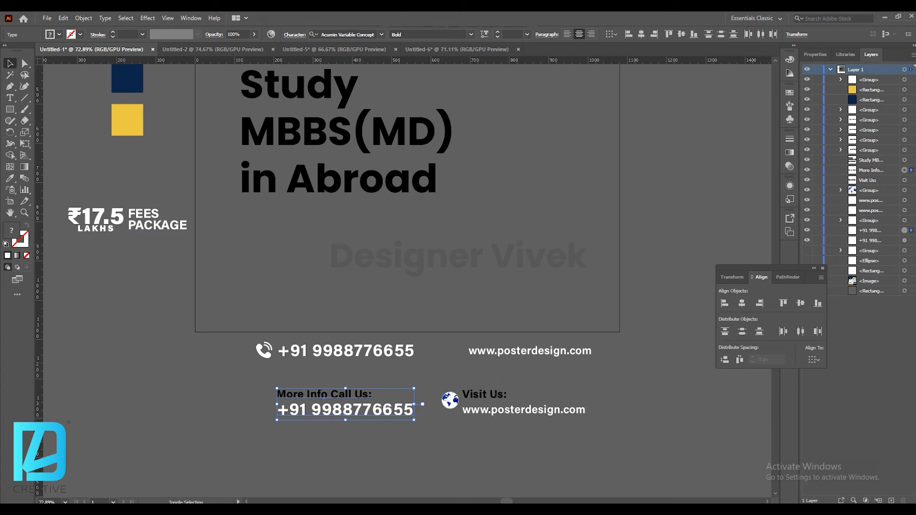
left_click_drag(512, 409, 485, 423)
left_click(477, 470)
left_click(329, 423)
left_click(320, 408, "shift")
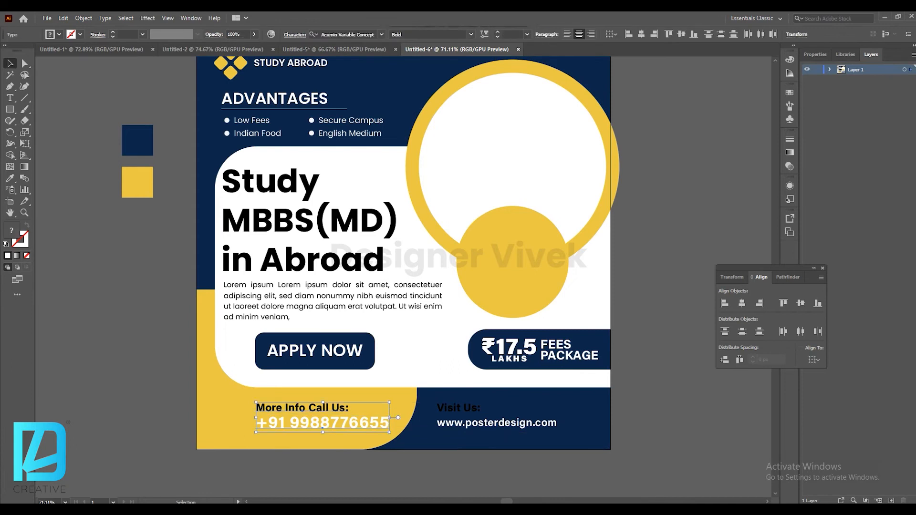
Enlarge the phone number block and move it to the bottom-left of the yellow area.
left_click_drag(336, 421, 378, 426)
left_click_drag(355, 432, 384, 422)
left_click(361, 468)
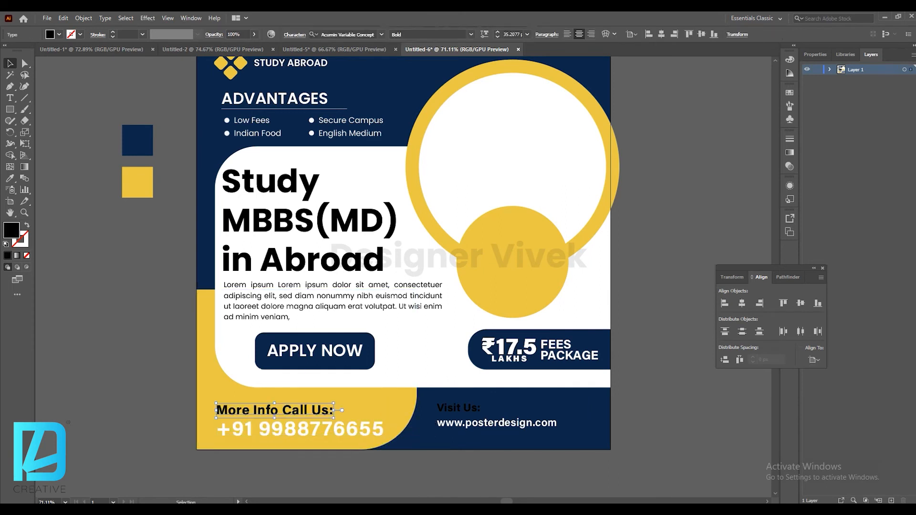
Set the "More Info Call Us:" label's fill to white.
left_click(59, 35)
left_click(20, 51)
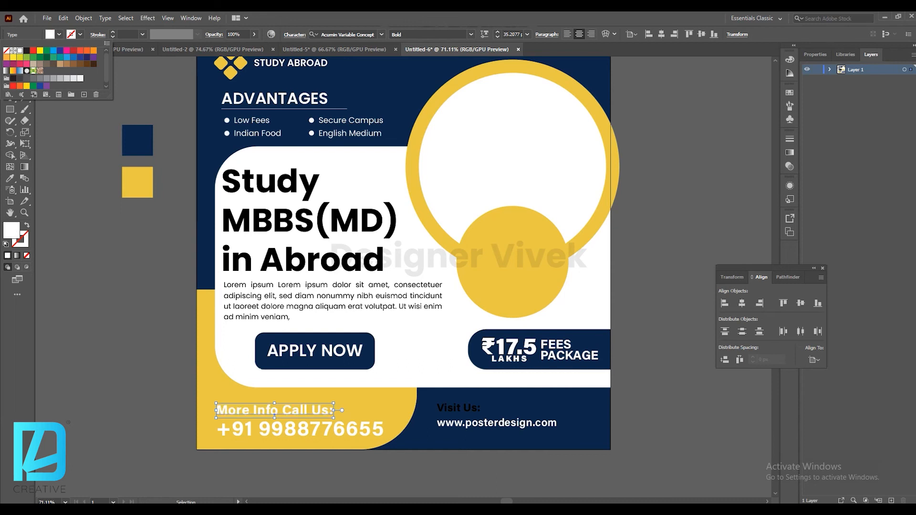
key("Escape")
Color the phone number navy by sampling the navy swatch with the Eyedropper.
left_click(301, 430)
key("i")
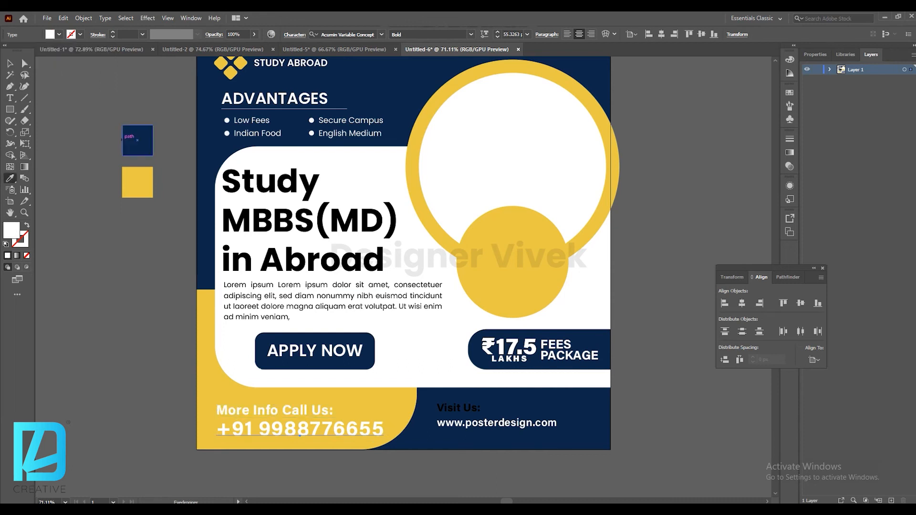
left_click(137, 140)
key("v")
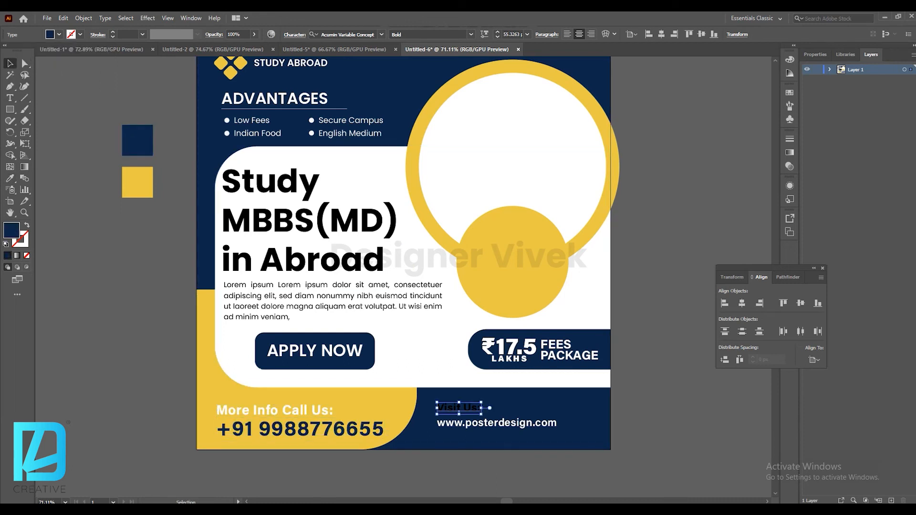
Select the Visit Us and website texts, enlarge them and reposition them on the bottom-right navy area.
key("ctrl+a")
left_click(497, 423)
left_click(459, 409, "shift")
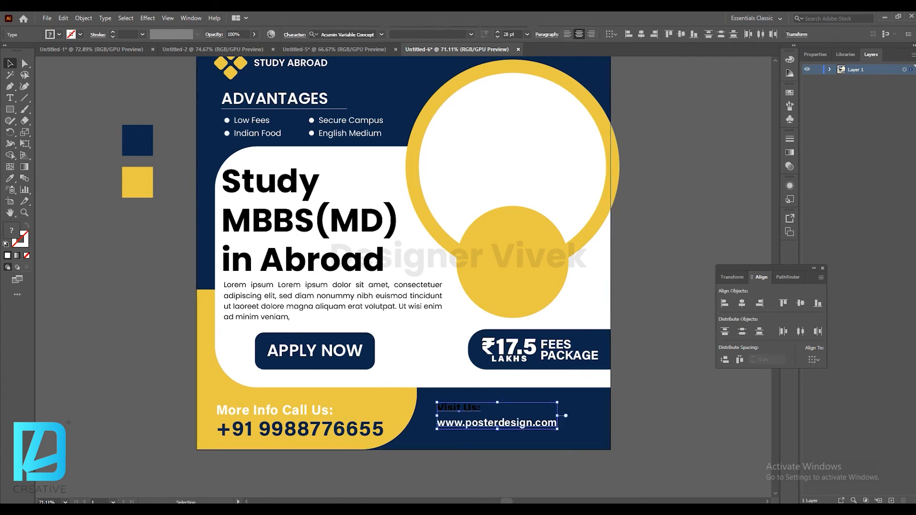
left_click_drag(509, 419, 522, 424)
mouse_move(571, 408)
left_mouse_down()
mouse_move(584, 405)
mouse_move(571, 420)
left_mouse_up()
left_click(637, 426)
left_click(469, 412)
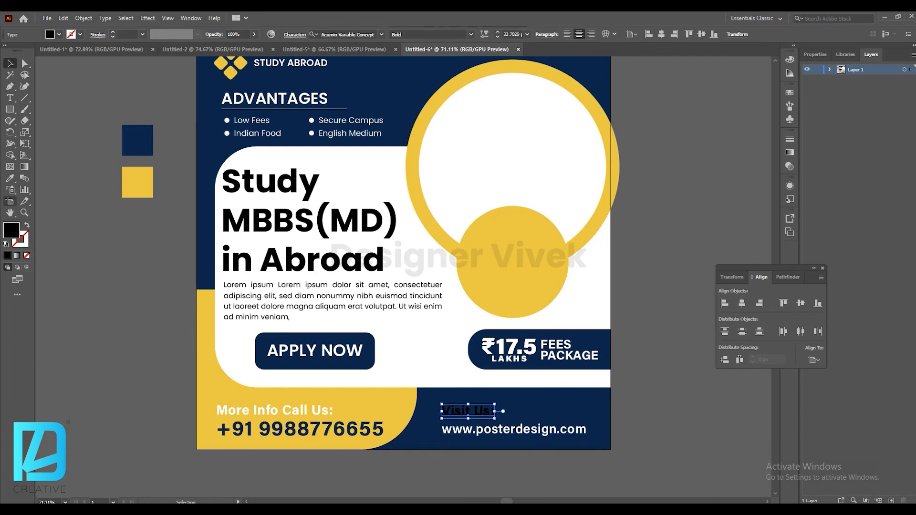
Set the "Visit Us:" text's fill to white.
left_click(59, 34)
left_click(20, 50)
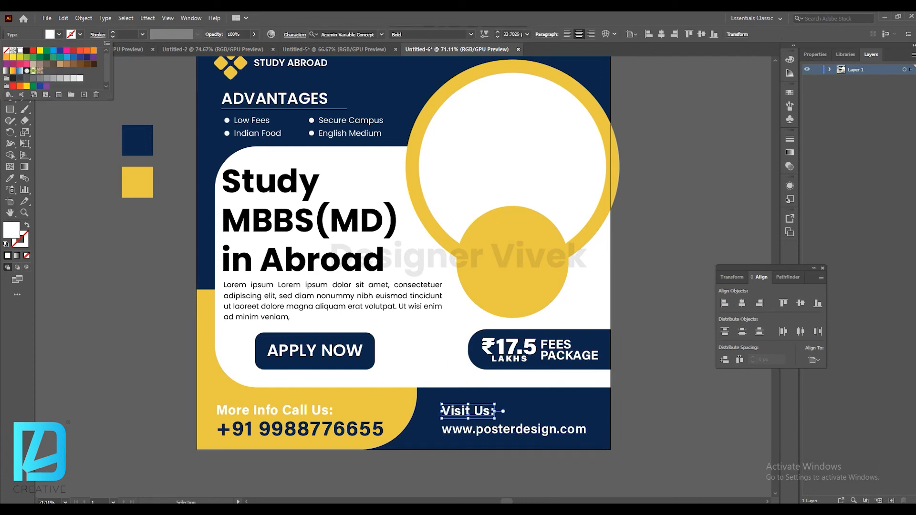
Color the website address yellow by sampling the yellow swatch with the Eyedropper.
left_click(472, 431)
left_click(10, 179)
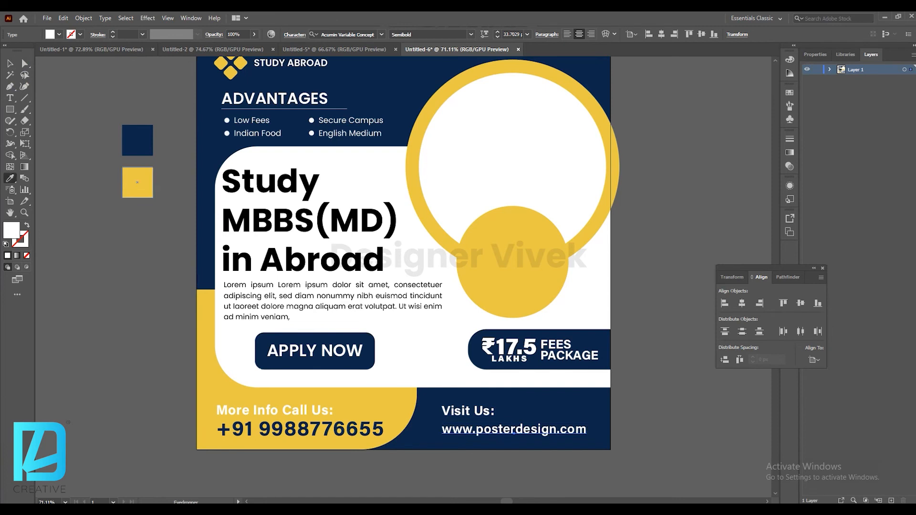
left_click(136, 182)
left_click(10, 64)
left_click(169, 186)
Bring the graduates group photo from the Pictures folder into the document and embed it.
scroll(310, 225, "up", 2)
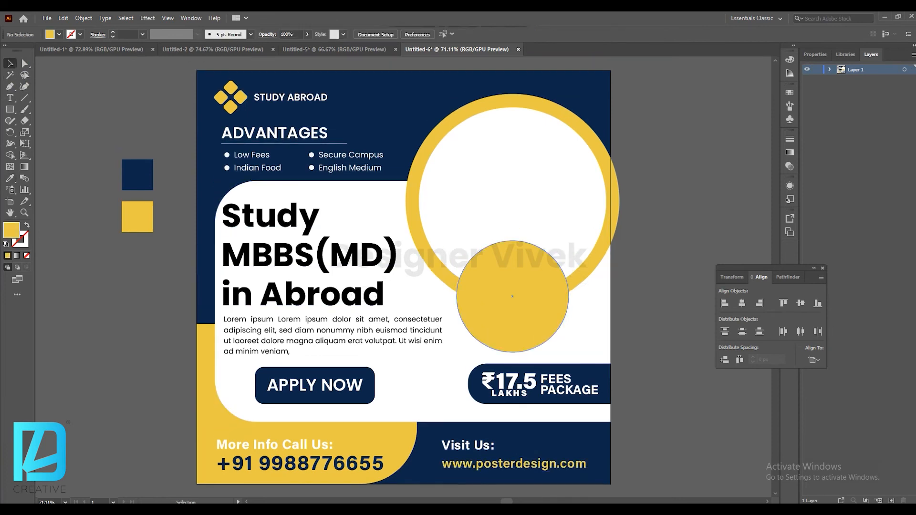
key("alt+Tab")
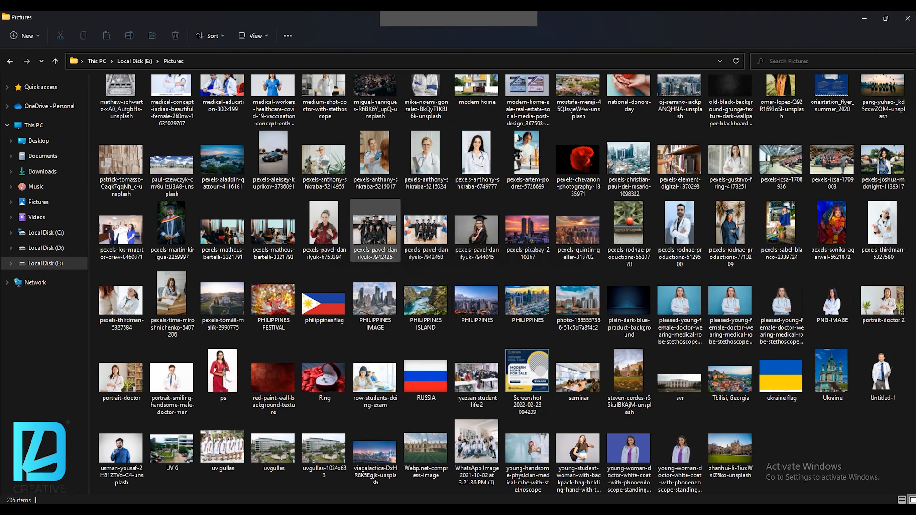
left_click(375, 230)
left_click(426, 230)
left_click(439, 29)
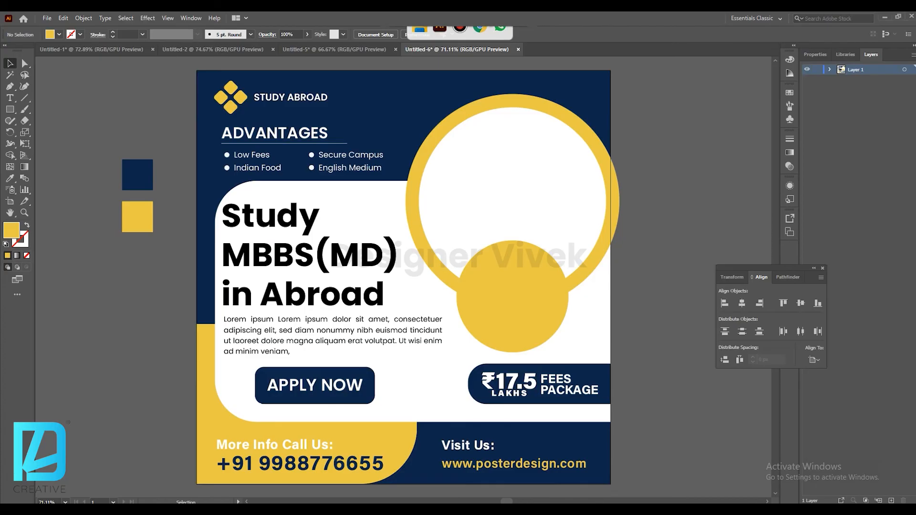
left_click_drag(498, 203, 498, 179)
key("z")
scroll(493, 169, "down", 7)
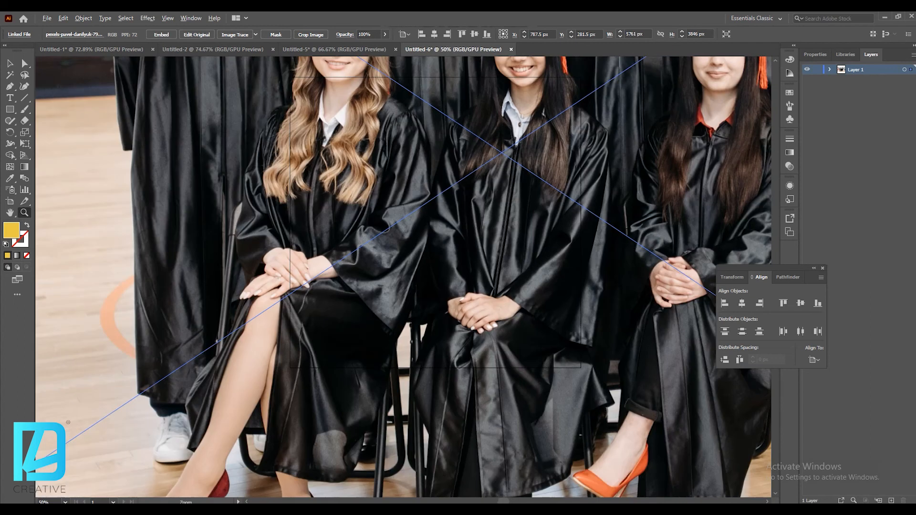
key("v")
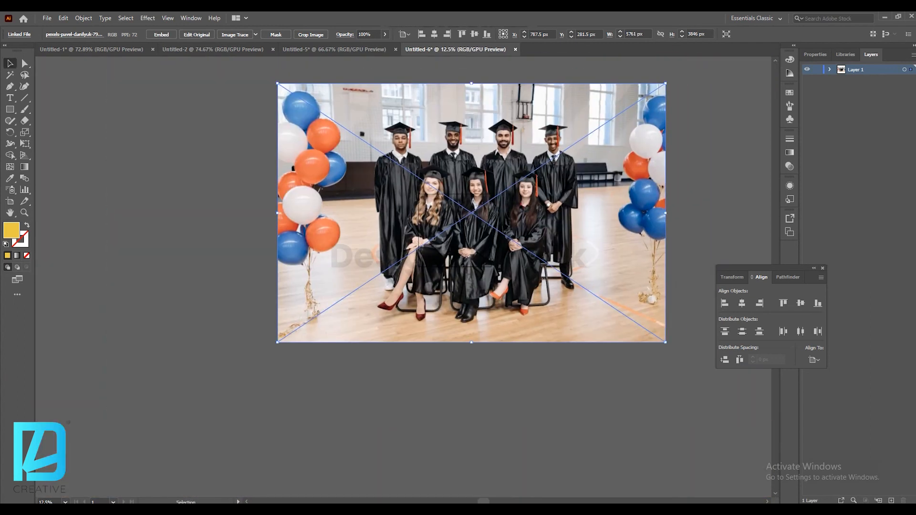
left_click(161, 34)
Scale the graduates photo down over the large white circle and send it to the back.
left_click_drag(278, 212, 442, 212)
key("z")
left_click(464, 221)
key("ctrl+1")
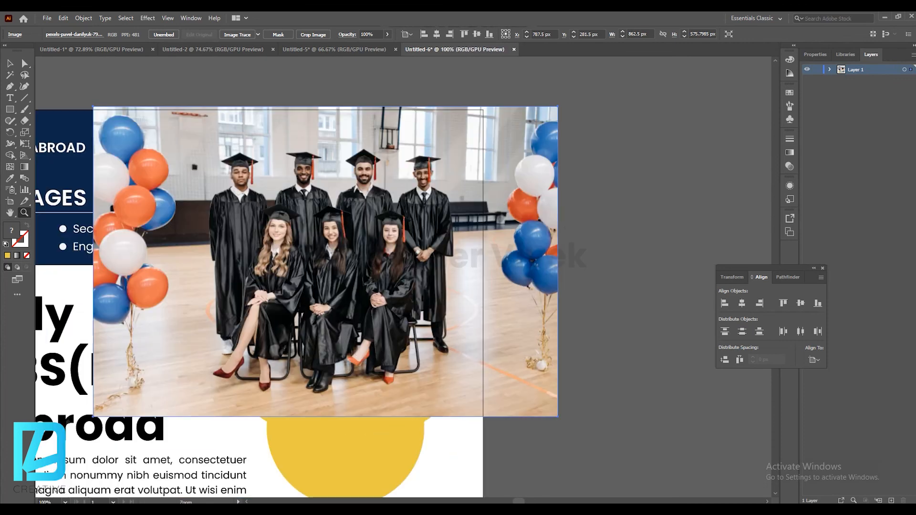
key("v")
right_click(403, 235)
mouse_move(434, 317)
left_click(534, 349)
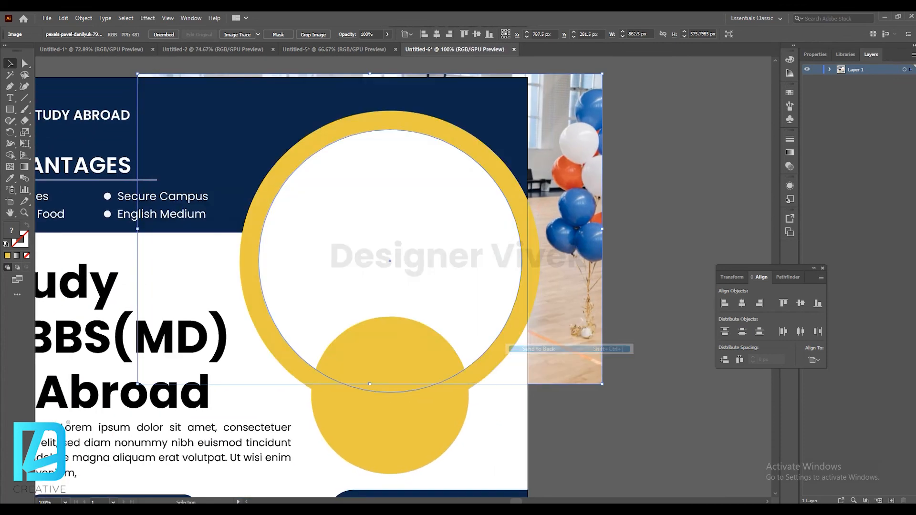
Mask the graduates photo with the white circle and adjust the photo's size and position inside it.
left_click(454, 305, "shift")
right_click(434, 276)
left_click(477, 361)
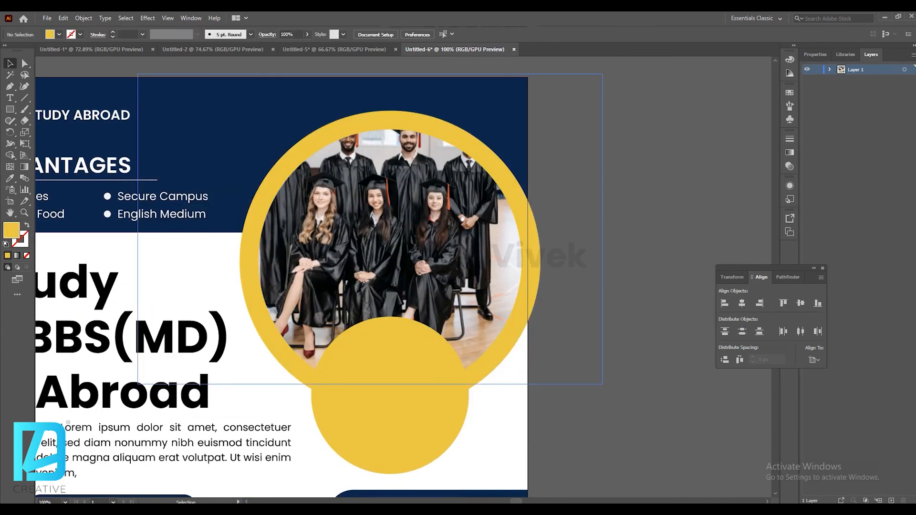
left_click_drag(610, 258, 576, 258)
left_click_drag(497, 249, 504, 248)
left_click(620, 267)
scroll(458, 295, "down", 7)
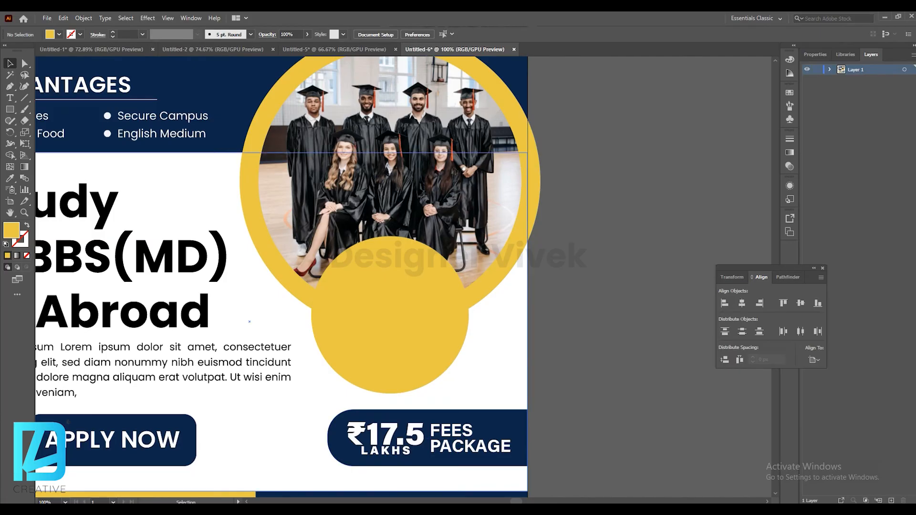
Bring in the photo of the graduate woman, embed it, scale it down and send it to the back.
key("alt+Tab")
left_click(782, 230)
left_click_drag(781, 230, 408, 335)
scroll(420, 224, "down", 6)
left_click_drag(422, 225, 412, 267)
left_click(161, 35)
left_click_drag(540, 281, 452, 281)
right_click(423, 268)
mouse_move(467, 351)
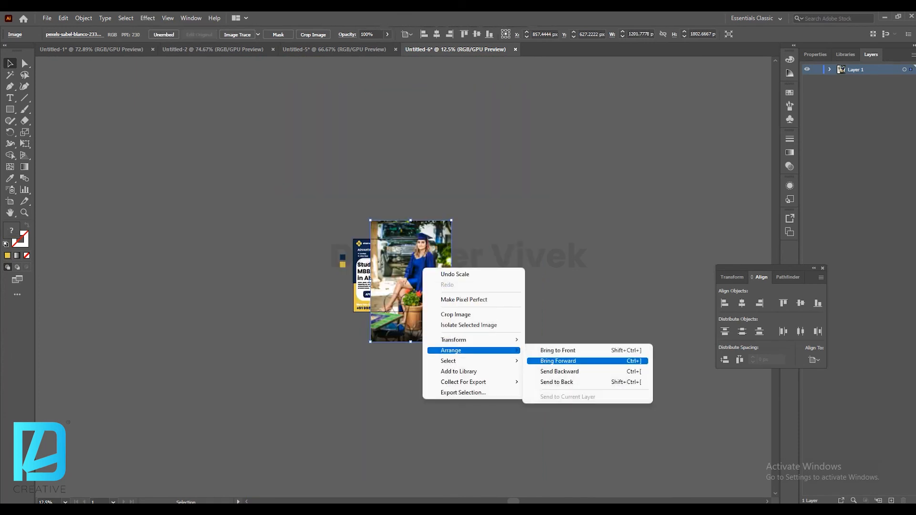
left_click(586, 382)
Clip the woman's photo into the small yellow circle and adjust its size and position inside the mask.
key("z")
left_click(587, 381)
left_click(305, 200)
left_click(305, 201)
left_click(360, 293)
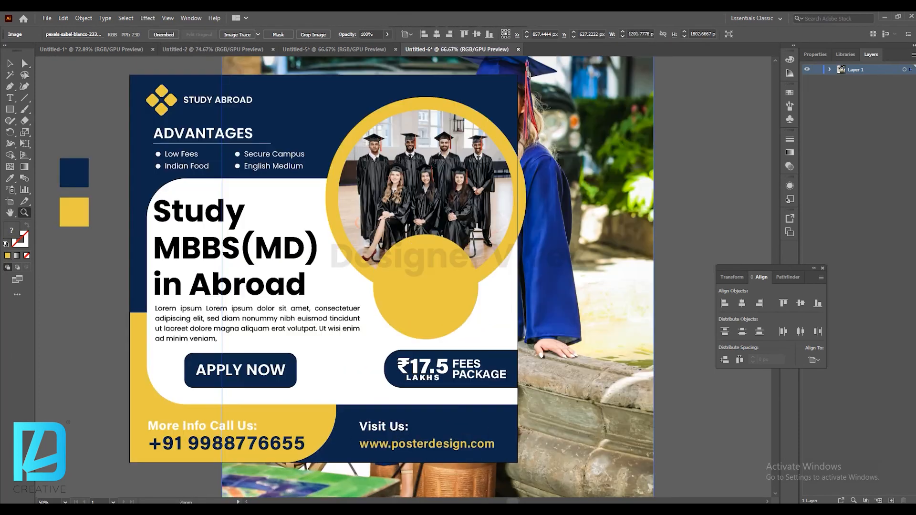
right_click(447, 316)
left_click(477, 401)
key("ctrl+shift+a")
left_click(437, 299, "ctrl")
left_click_drag(653, 300, 500, 316)
left_click_drag(469, 278, 466, 298)
left_click_drag(492, 342, 479, 344)
mouse_move(469, 341)
left_mouse_down()
mouse_move(481, 324)
mouse_move(496, 331)
mouse_move(478, 336)
left_mouse_up()
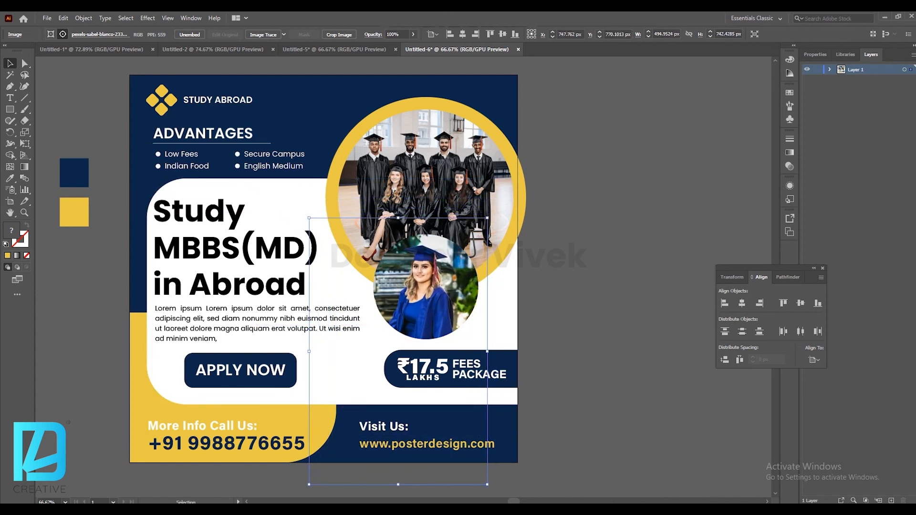
key("ctrl+shift+a")
key("z")
left_click_drag(441, 271, 485, 274)
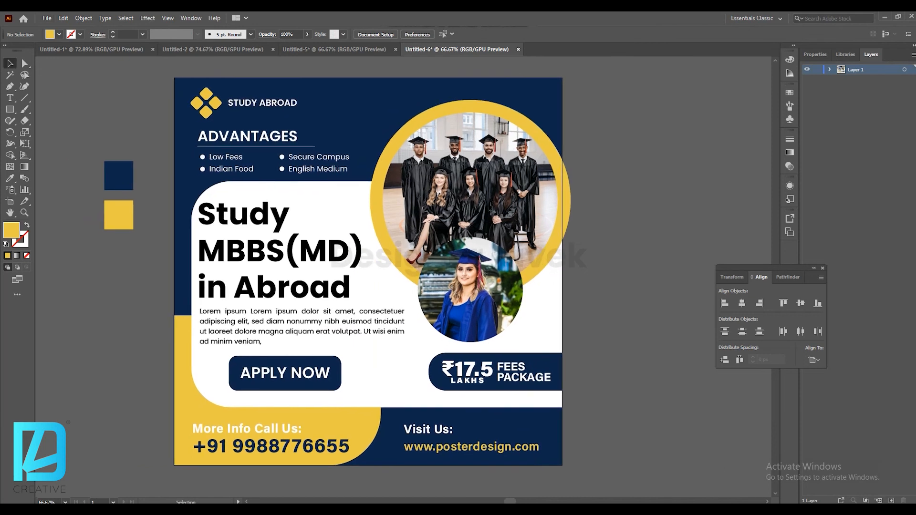
key("ctrl+0")
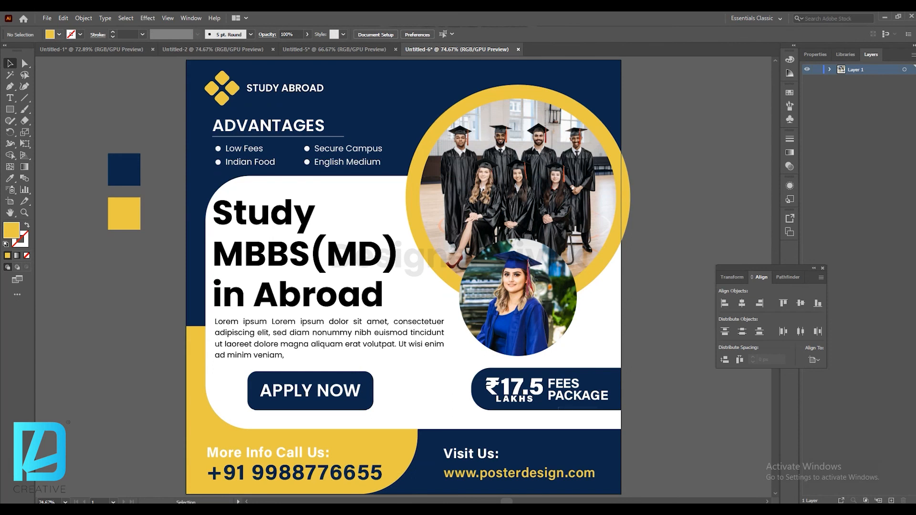
left_click(167, 18)
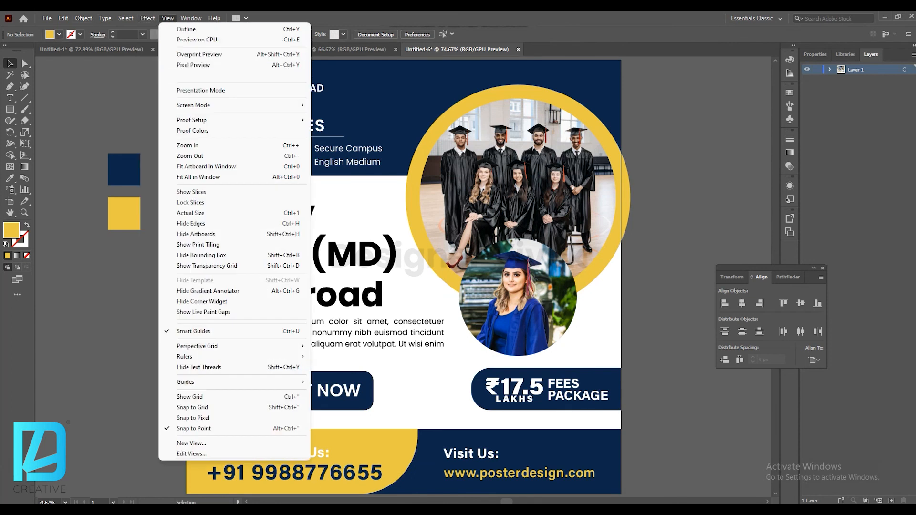